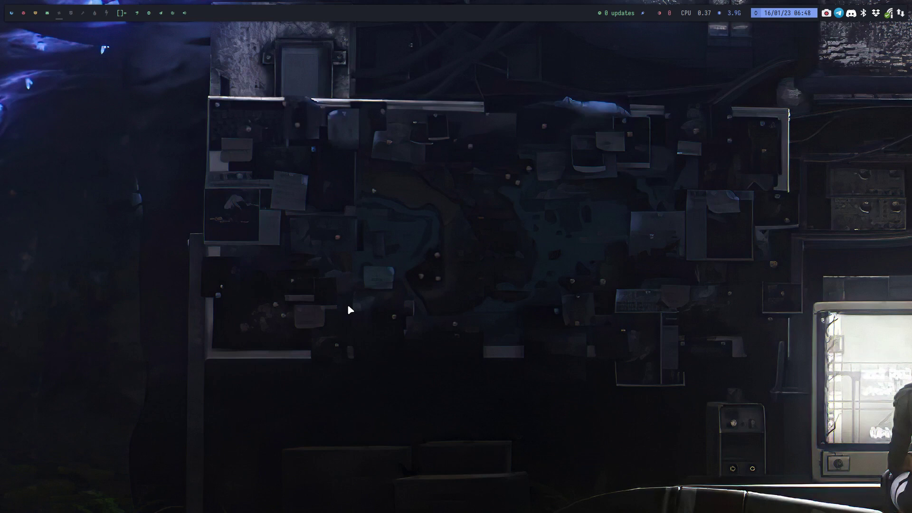
# Start the B Xfce virtual machine from VirtualBox Manager on workspace 4.
pyautogui.press('super+Return')
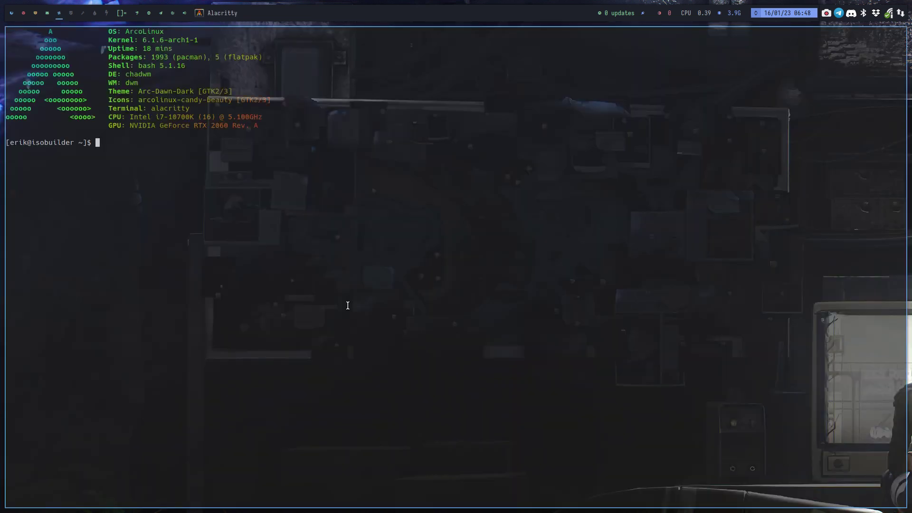
pyautogui.press('super+q')
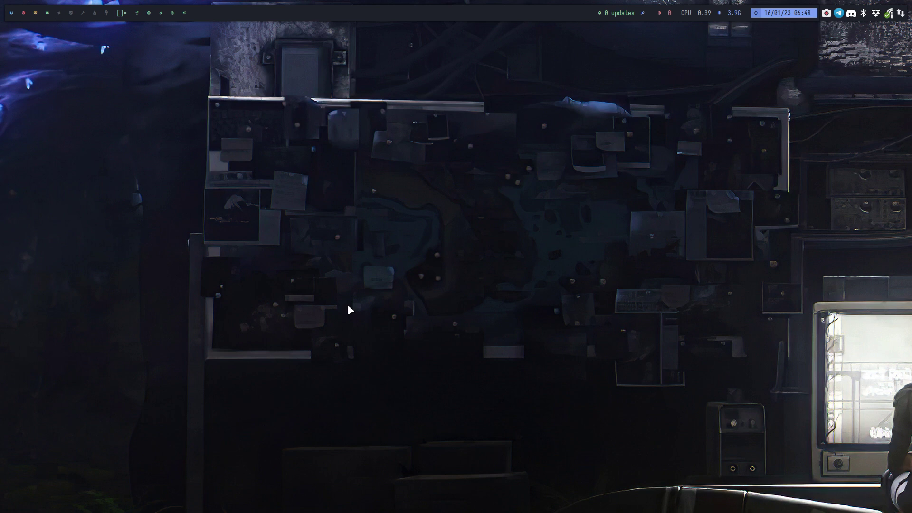
pyautogui.moveTo(47, 15)
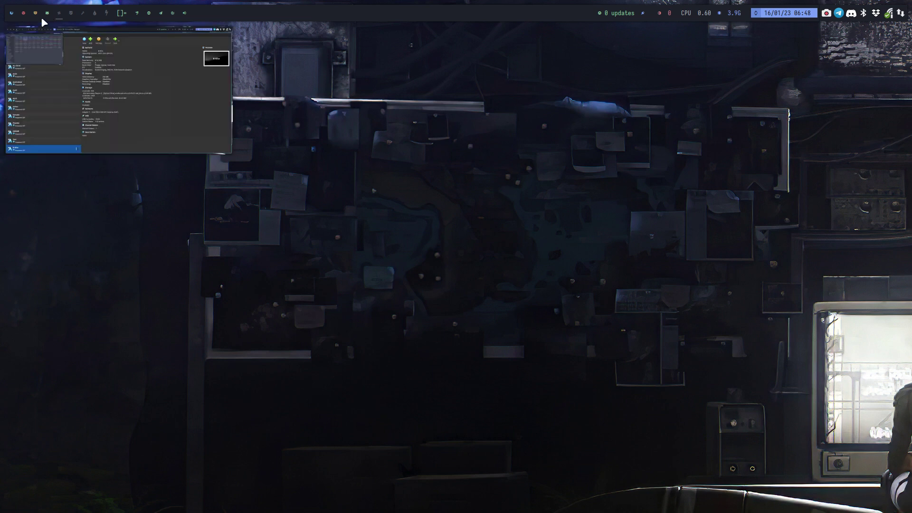
pyautogui.click(47, 13)
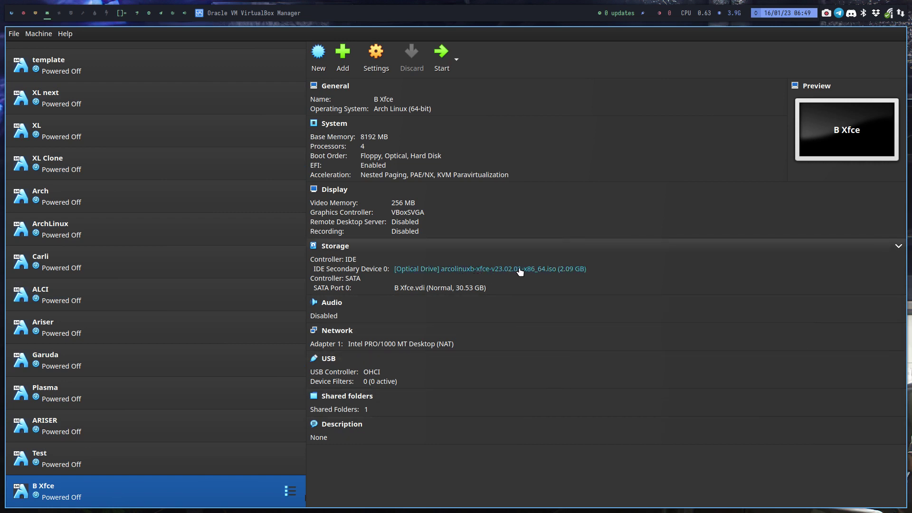
pyautogui.click(448, 56)
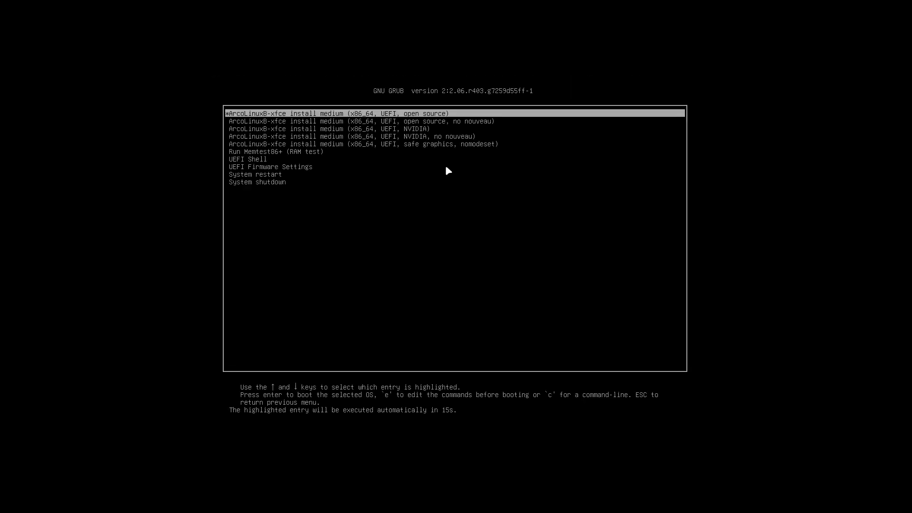
# Halt the GRUB countdown, review the NVIDIA and open source entries, and settle on 'safe graphics, nomodeset'.
pyautogui.press('Down')
pyautogui.press('Up')
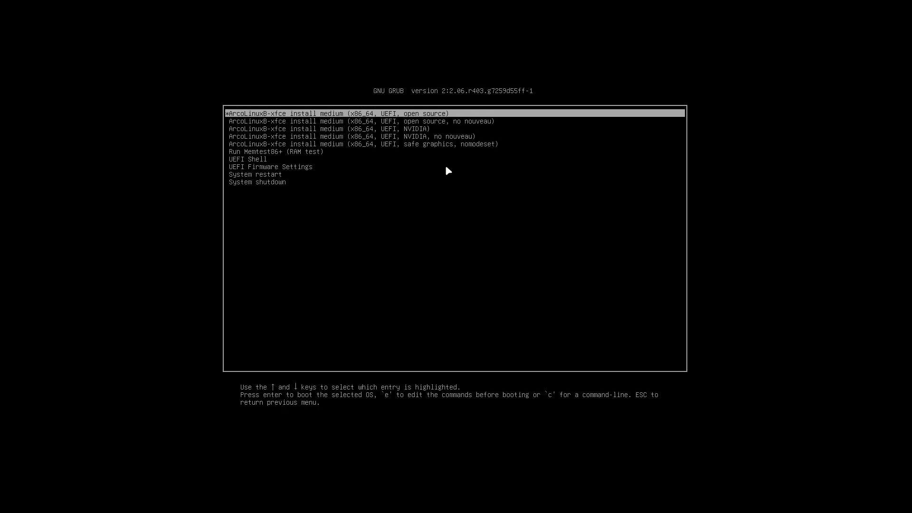
pyautogui.press('Down')
pyautogui.press('Down')
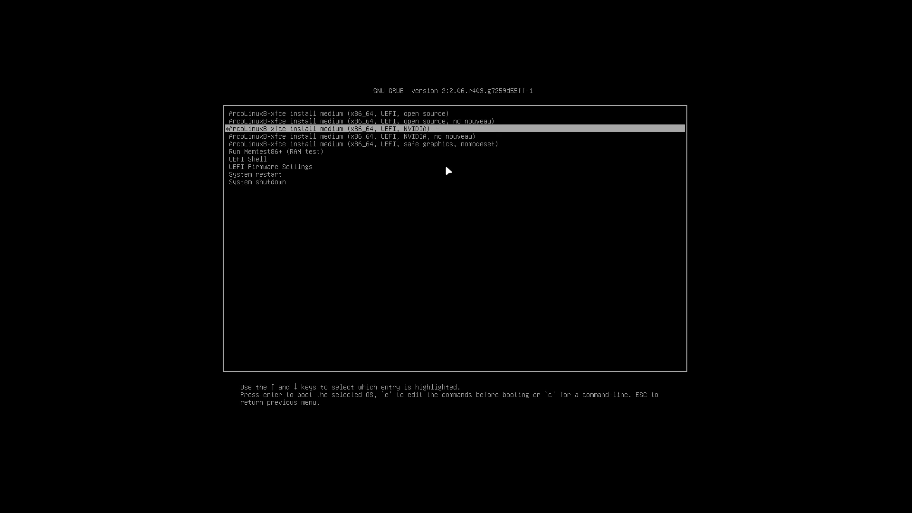
pyautogui.press('Down')
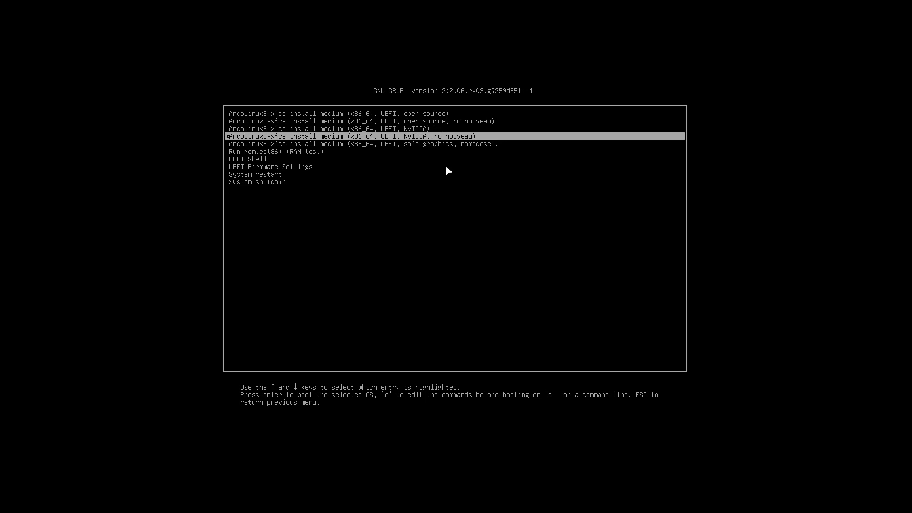
pyautogui.press('Up')
pyautogui.press('Up')
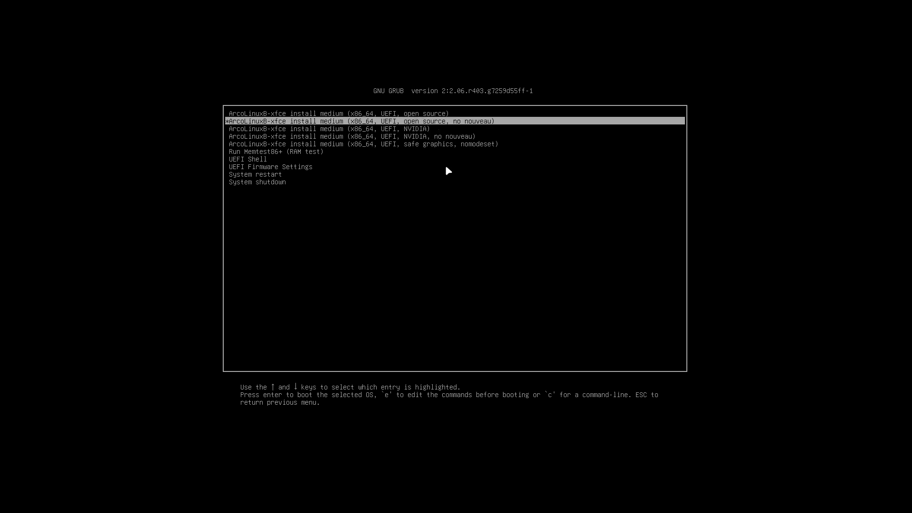
pyautogui.press('Up')
pyautogui.press('Down')
pyautogui.press('Down')
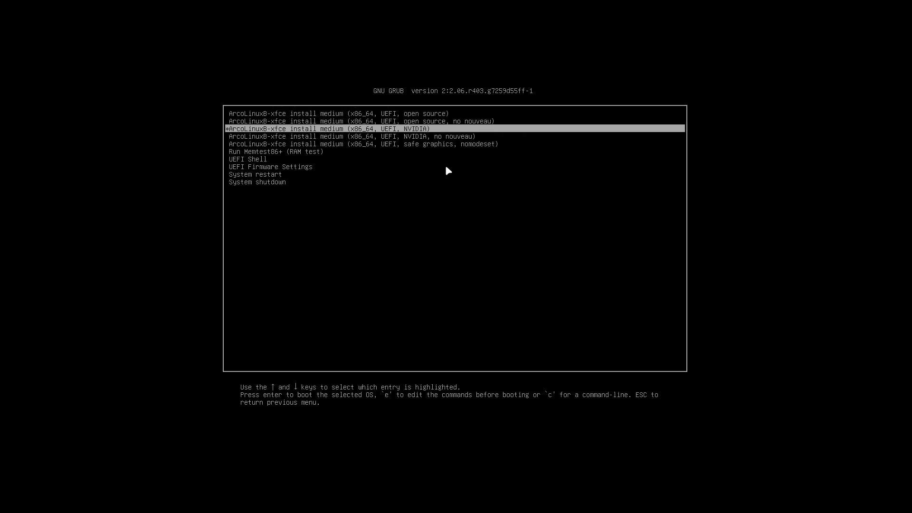
pyautogui.press('Down')
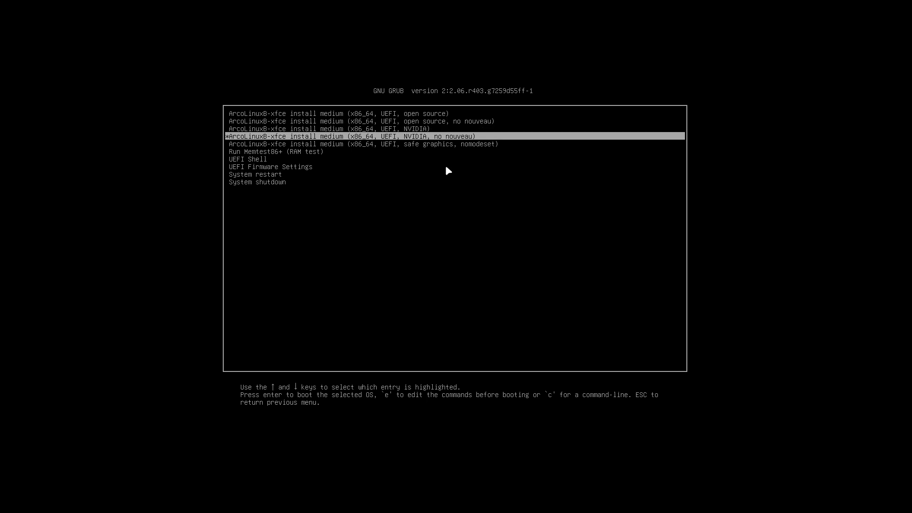
pyautogui.press('Up')
pyautogui.press('Up')
pyautogui.press('Up')
pyautogui.press('Down')
pyautogui.press('Down')
pyautogui.press('Down')
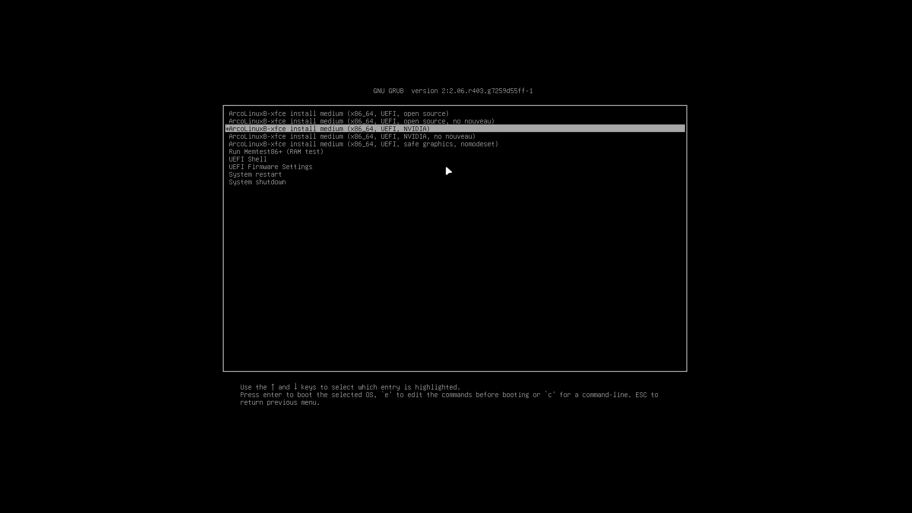
pyautogui.press('Down')
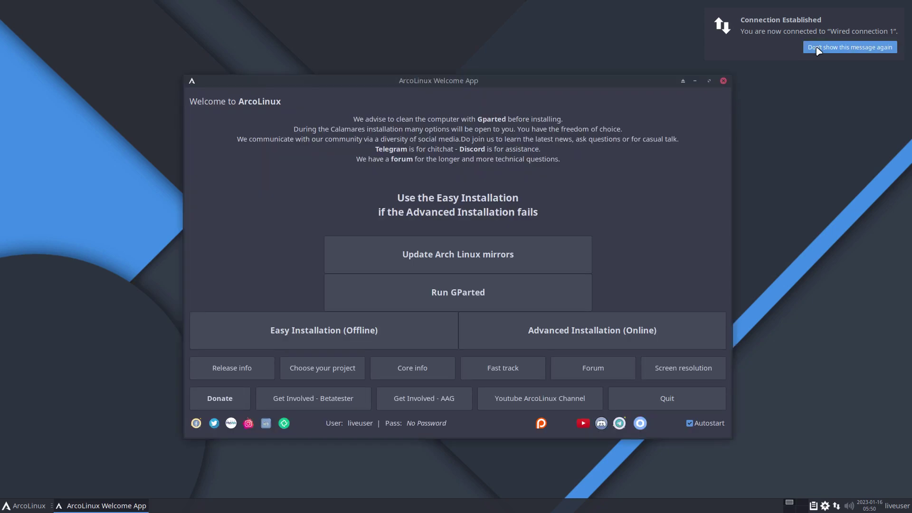
# Silence the Connection Established notice with 'Don't show this message again'.
pyautogui.click(817, 48)
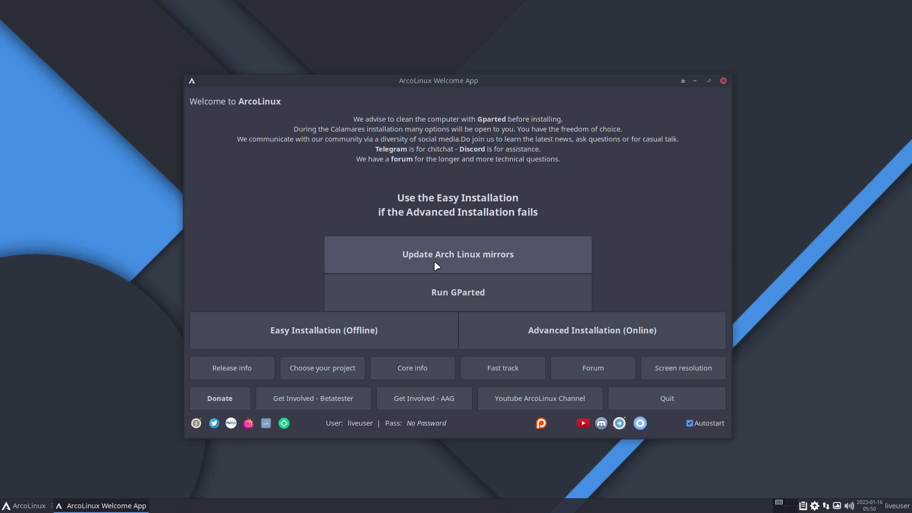
pyautogui.hotkey('ctrl', 'alt', 't')
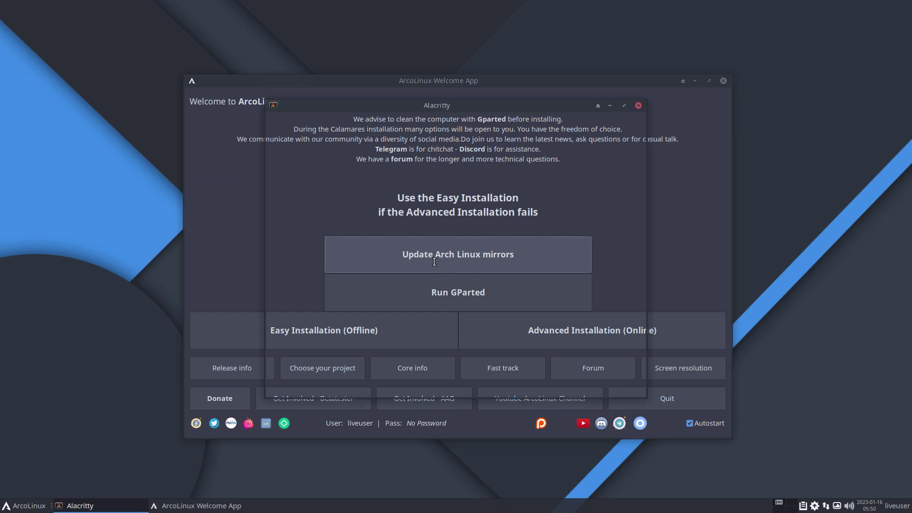
pyautogui.write('nm')
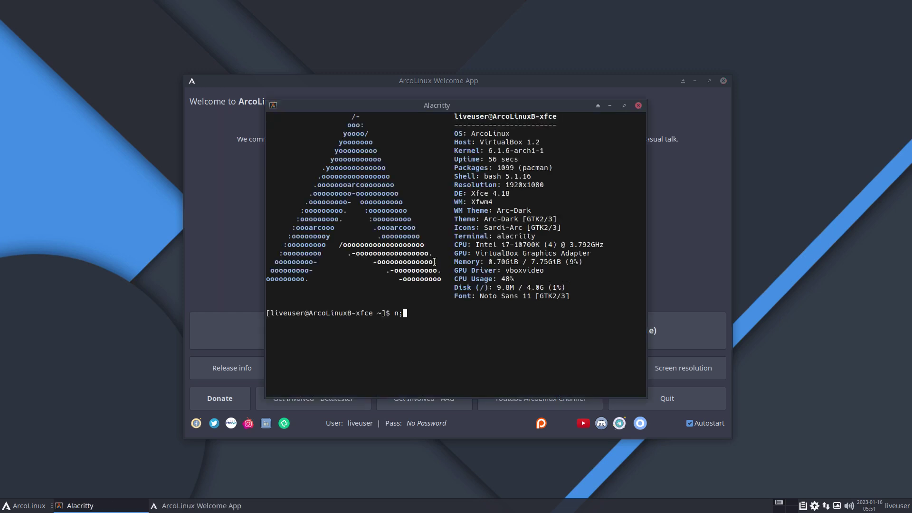
pyautogui.write('irrorlist')
pyautogui.press('Return')
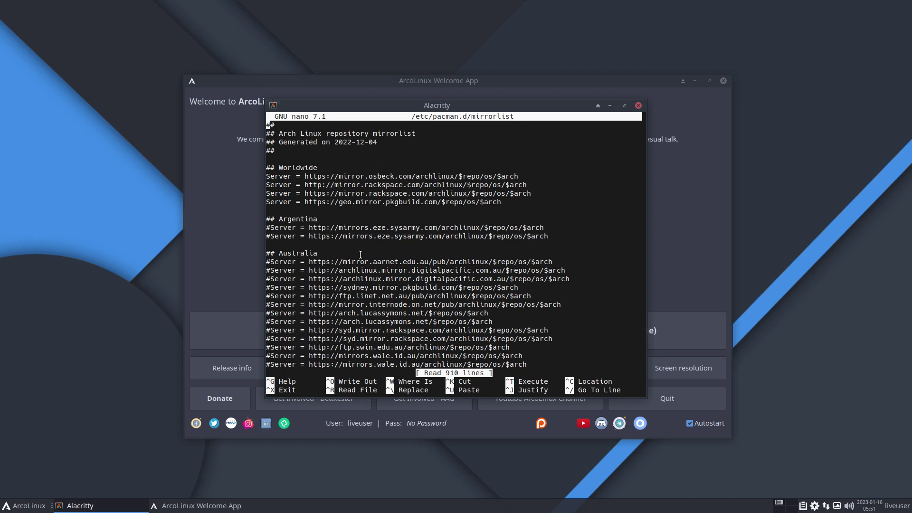
pyautogui.click(268, 227)
pyautogui.click(639, 106)
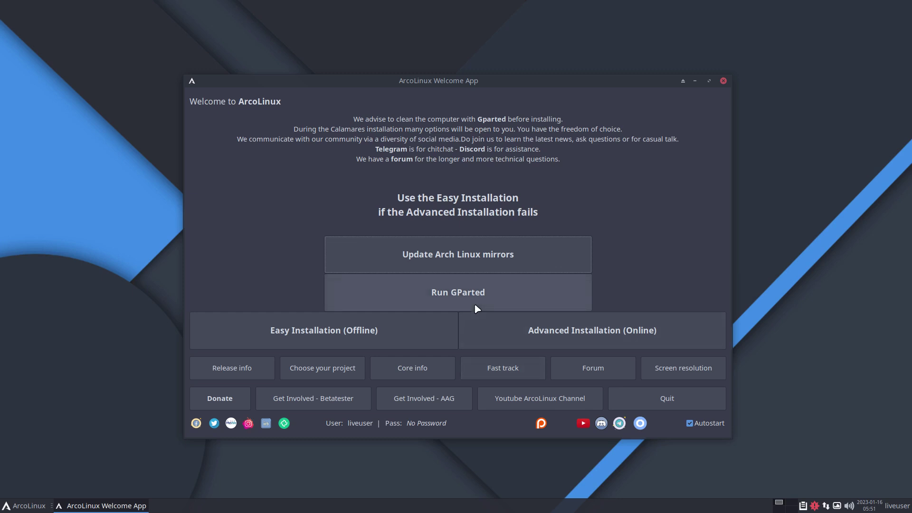
# Open and cancel the offline Easy Installation, then launch Advanced Installation (Online).
pyautogui.click(377, 331)
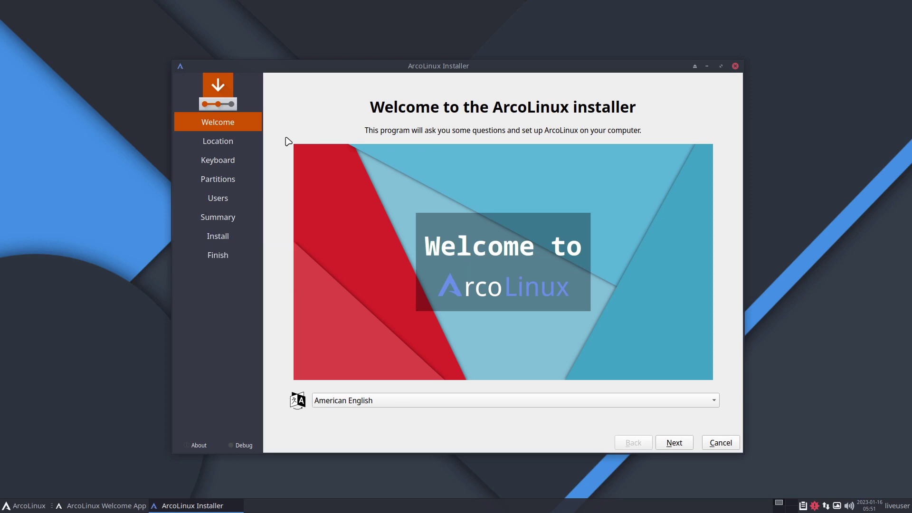
pyautogui.click(712, 444)
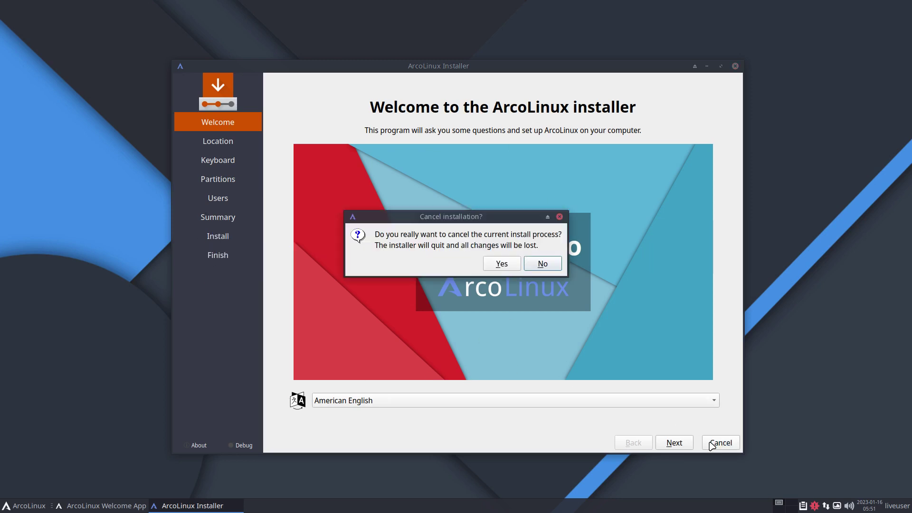
pyautogui.click(501, 264)
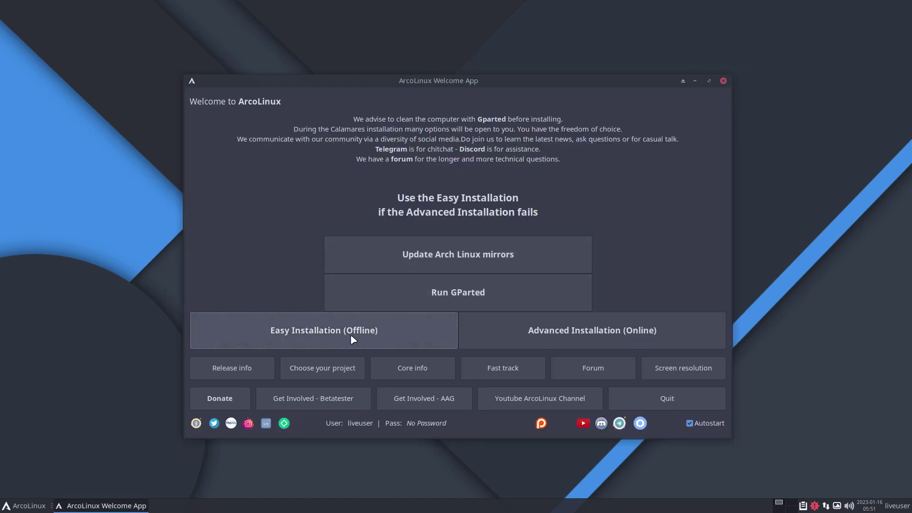
pyautogui.click(598, 332)
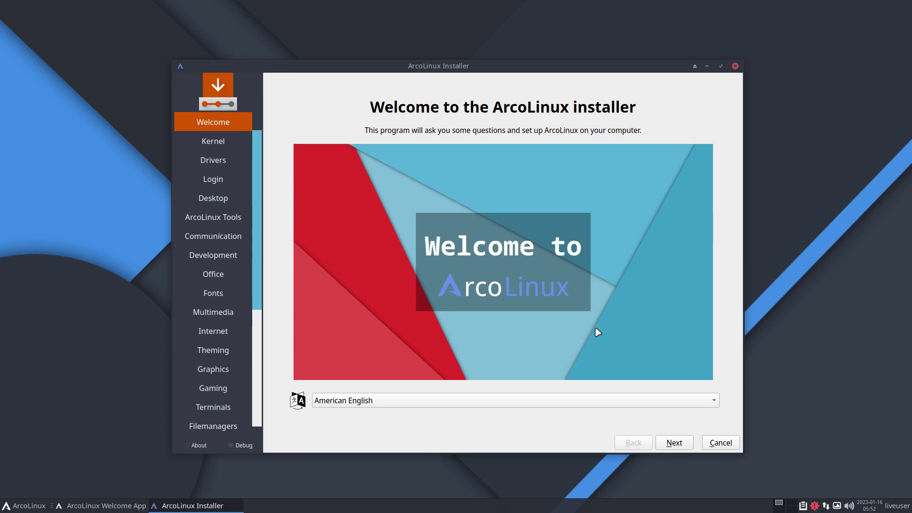
# Advance from the Welcome page to the Kernel page and open the ArcoLinux panel menu.
pyautogui.click(672, 443)
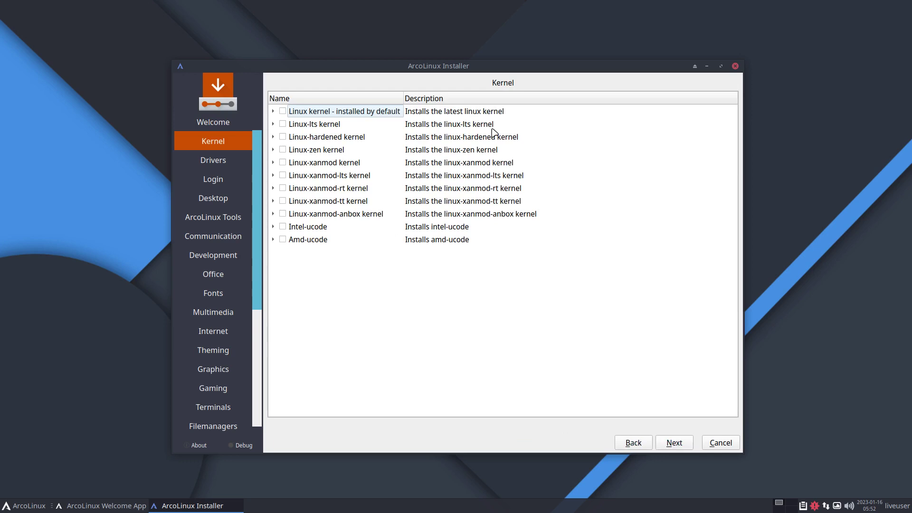
pyautogui.click(7, 508)
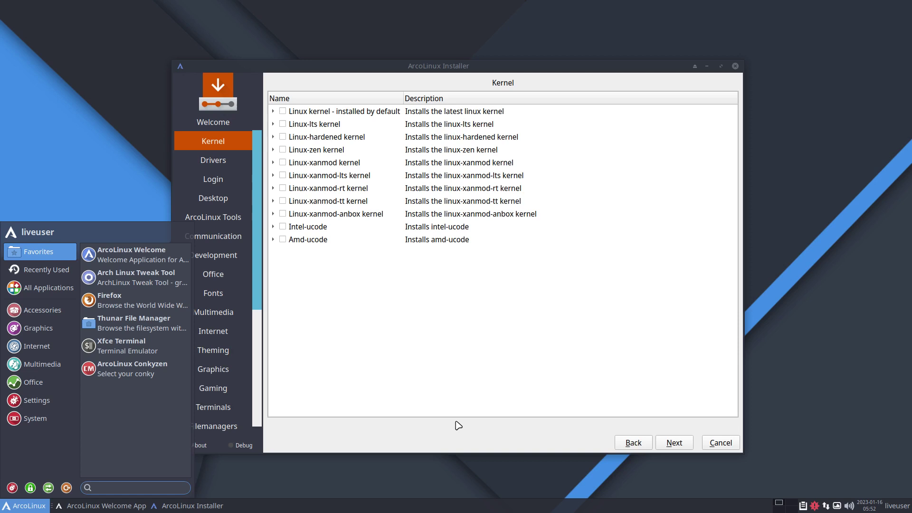
pyautogui.click(337, 483)
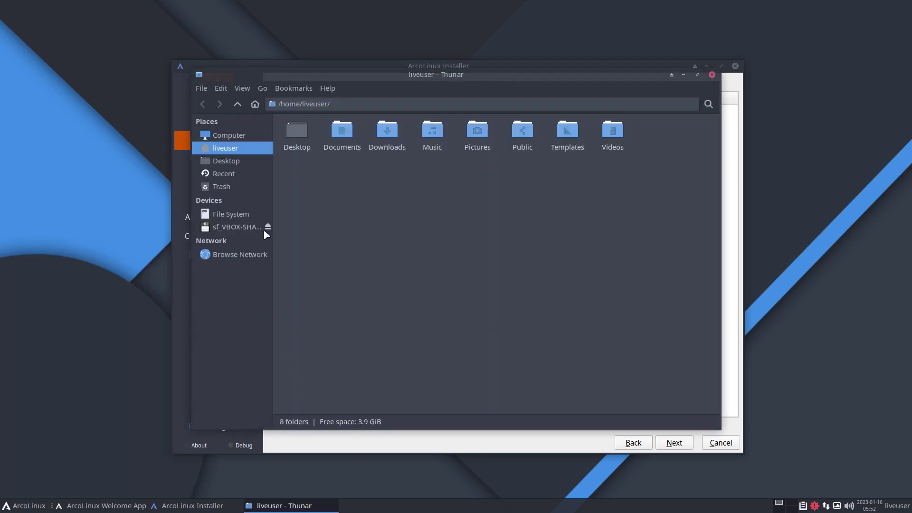
pyautogui.click(247, 214)
pyautogui.moveTo(295, 232); pyautogui.dragTo(717, 119)
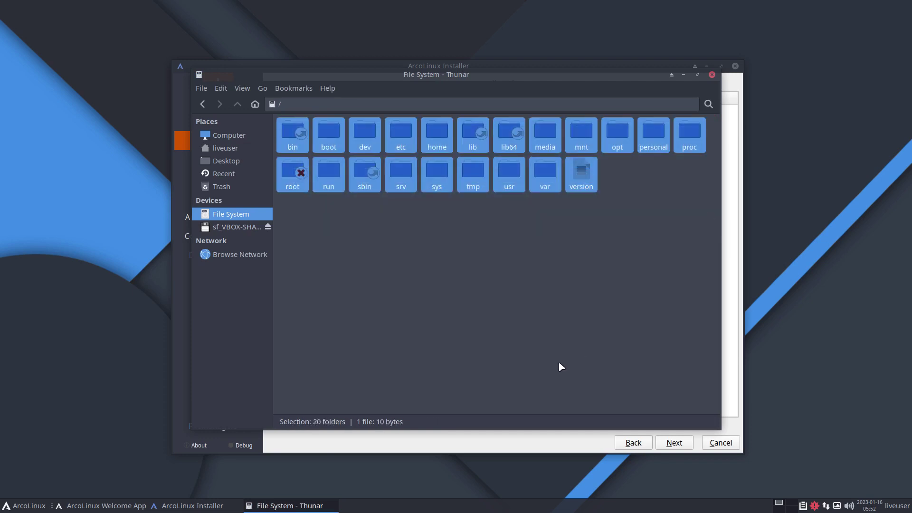
pyautogui.click(712, 75)
pyautogui.click(20, 507)
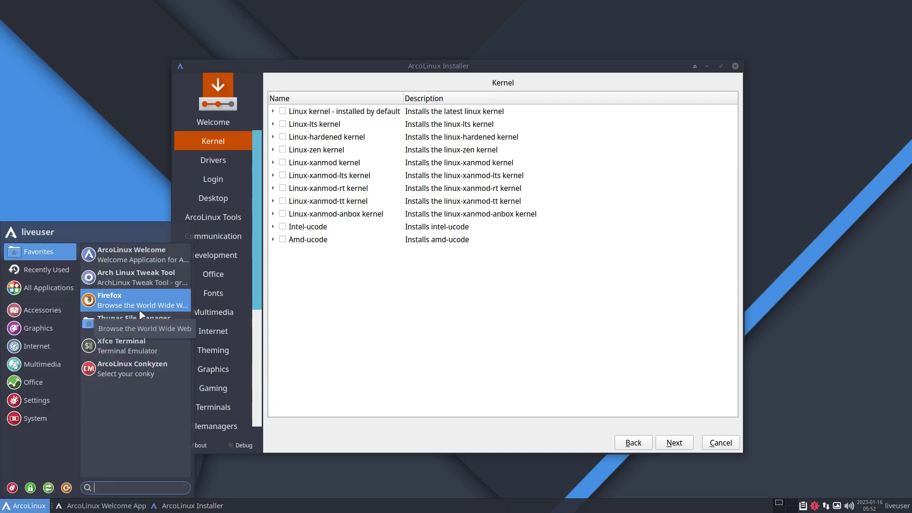
pyautogui.click(27, 323)
pyautogui.click(30, 343)
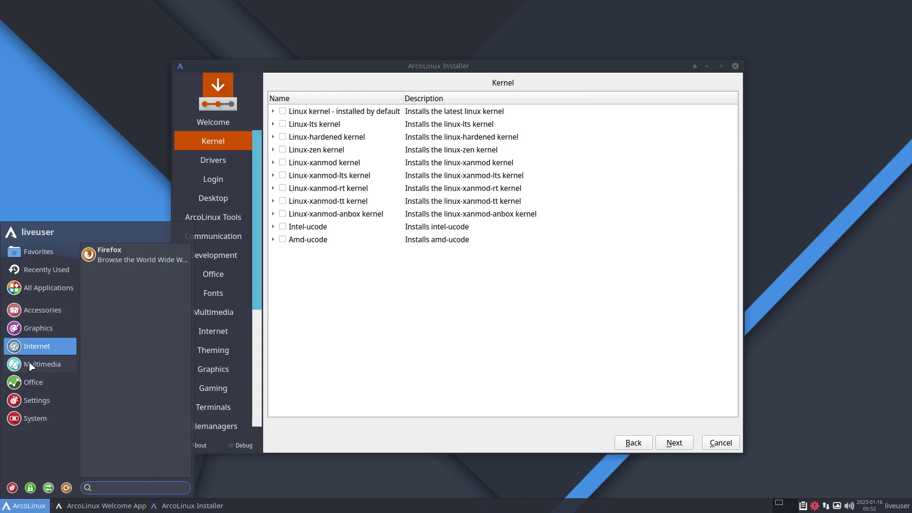
pyautogui.click(29, 365)
pyautogui.click(32, 382)
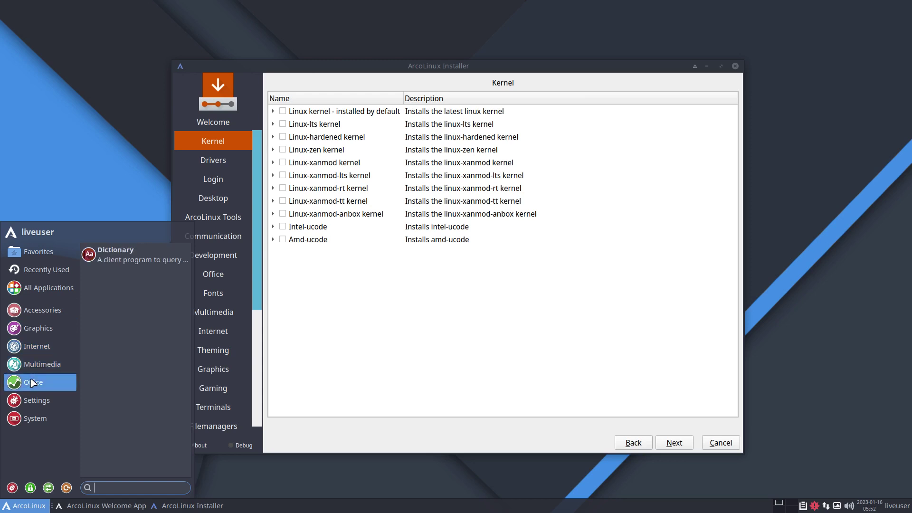
pyautogui.click(39, 371)
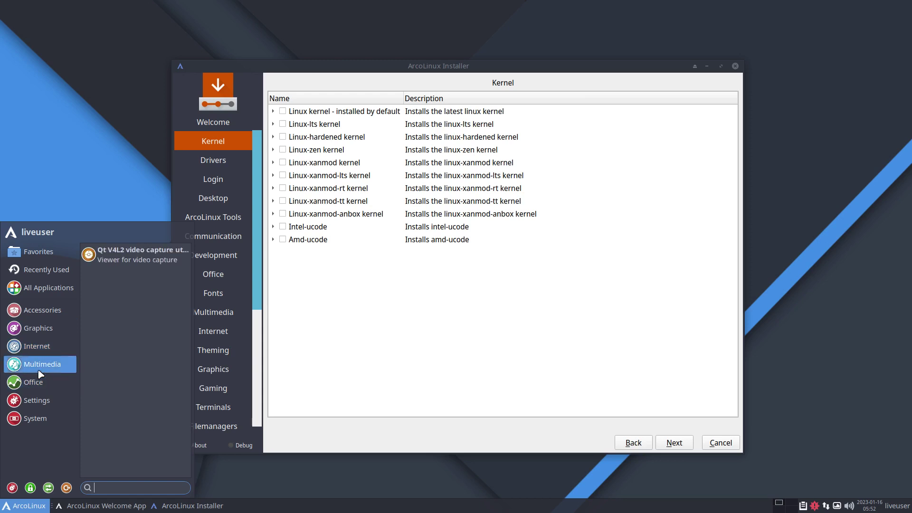
pyautogui.click(65, 354)
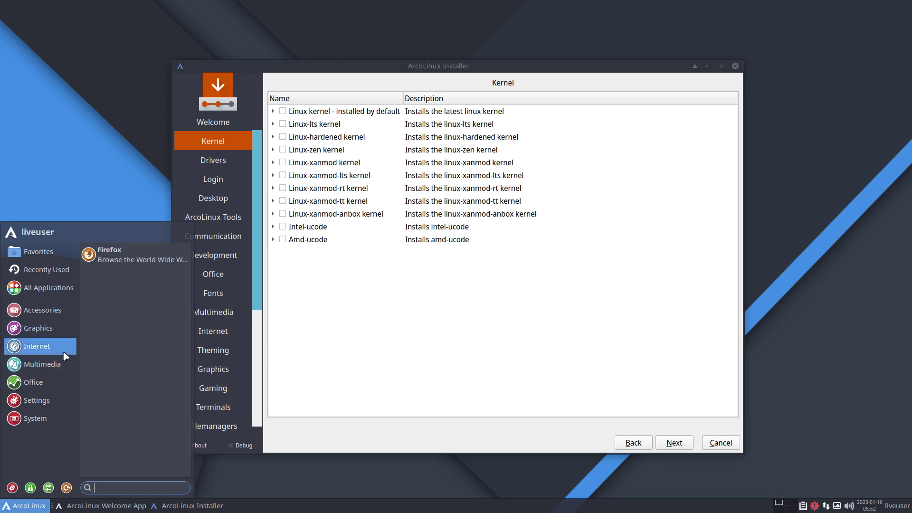
pyautogui.click(61, 366)
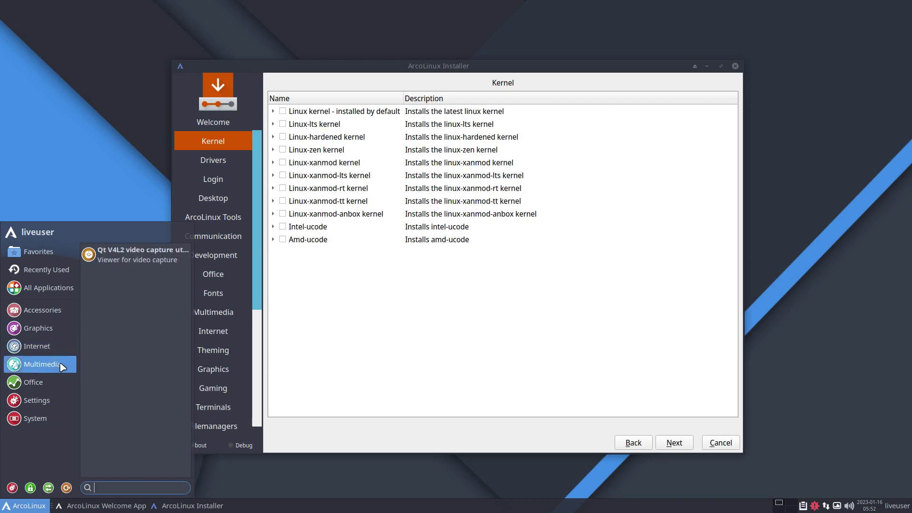
pyautogui.click(61, 383)
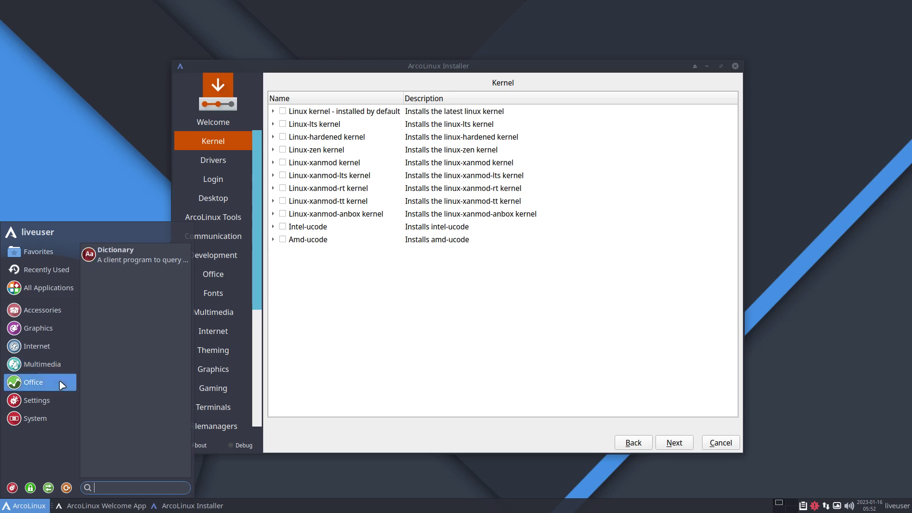
pyautogui.click(59, 333)
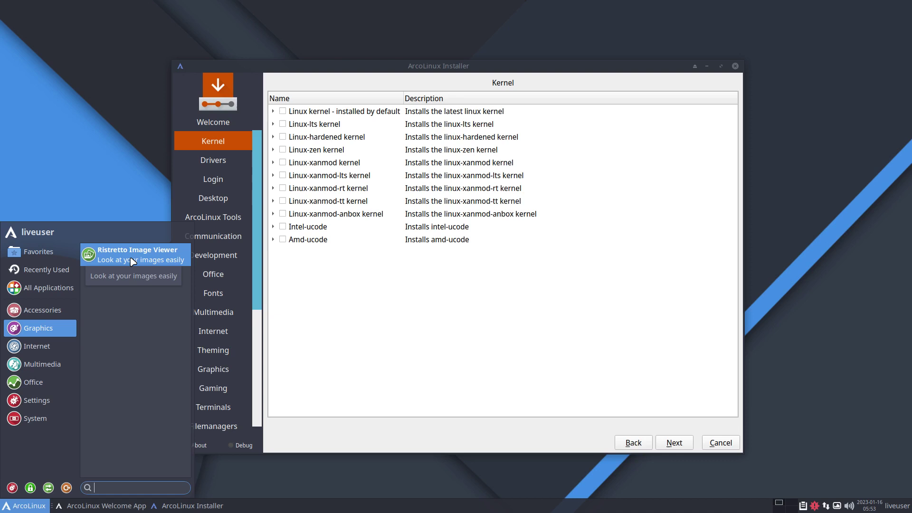
pyautogui.click(43, 310)
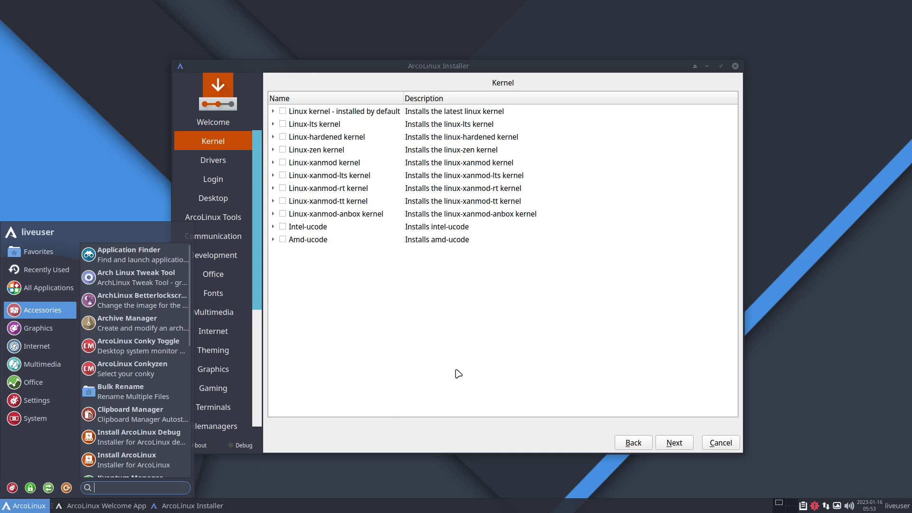
pyautogui.click(469, 361)
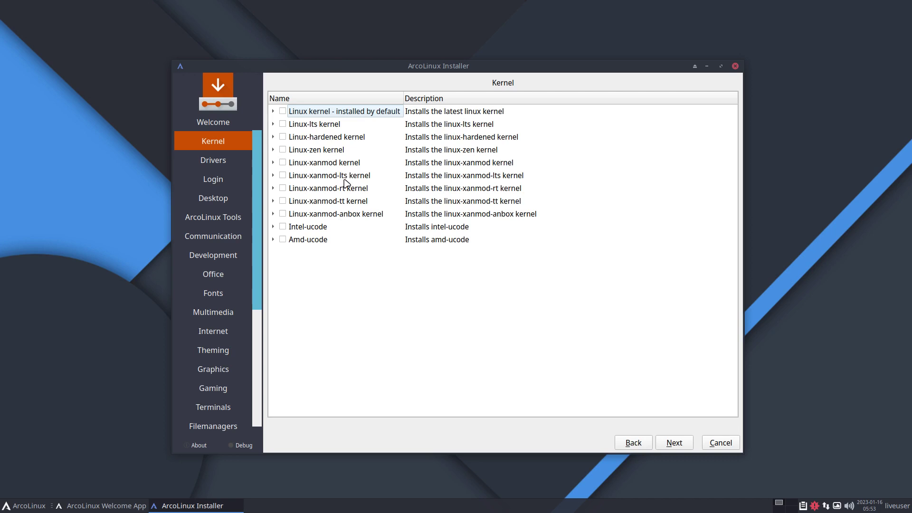
# Continue to the Drivers page, open Alacritty and switch the keyboard layout with setxkbmap be.
pyautogui.click(683, 444)
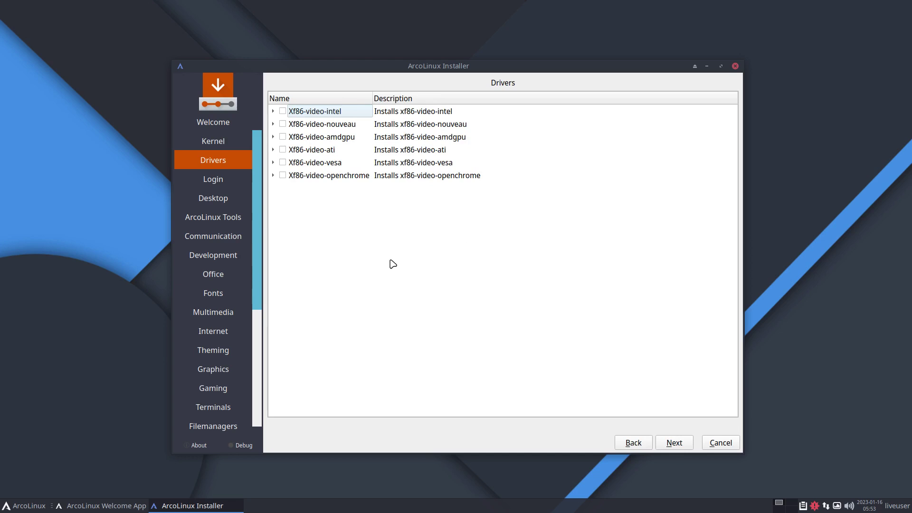
pyautogui.click(123, 358)
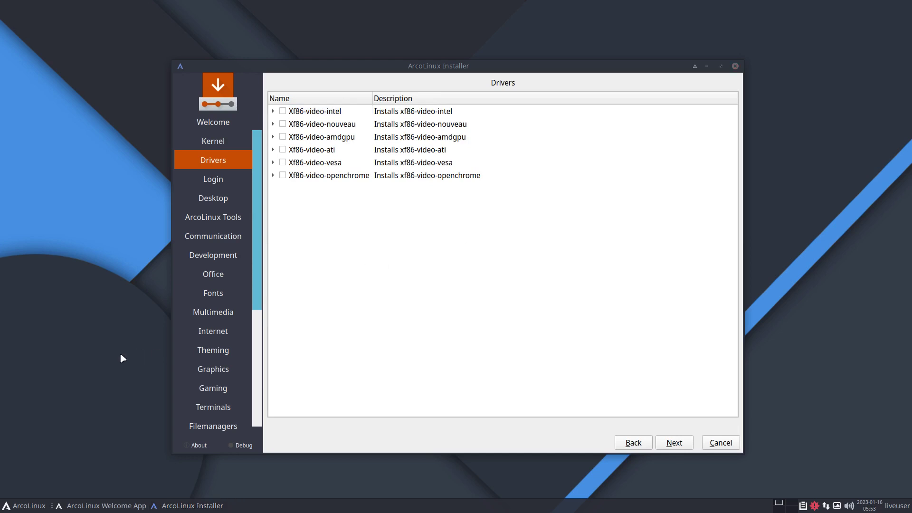
pyautogui.hotkey('ctrl', 'alt', 'Return')
pyautogui.write('s')
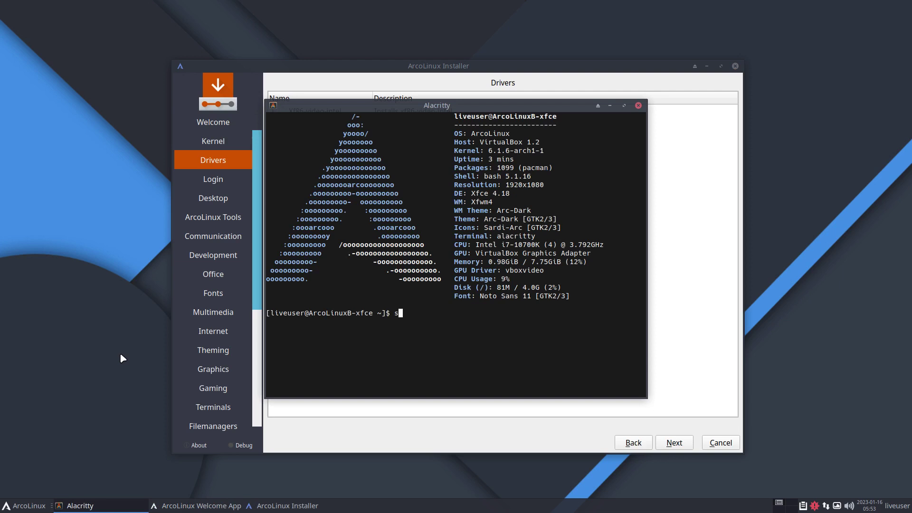
pyautogui.write('udo')
pyautogui.press('BackSpace')
pyautogui.press('BackSpace')
pyautogui.press('BackSpace')
pyautogui.press('BackSpace')
pyautogui.write('setxkbmap ')
pyautogui.write('e')
pyautogui.write('e')
pyautogui.press('Return')
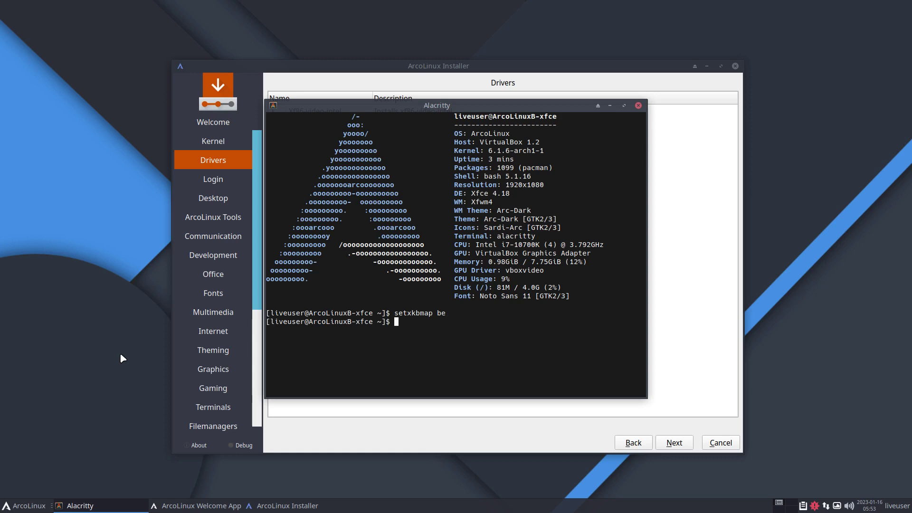
# Run sudo pacman -Sy and highlight the keyring warning and error output.
pyautogui.write('sudo pacman -Sy')
pyautogui.press('Return')
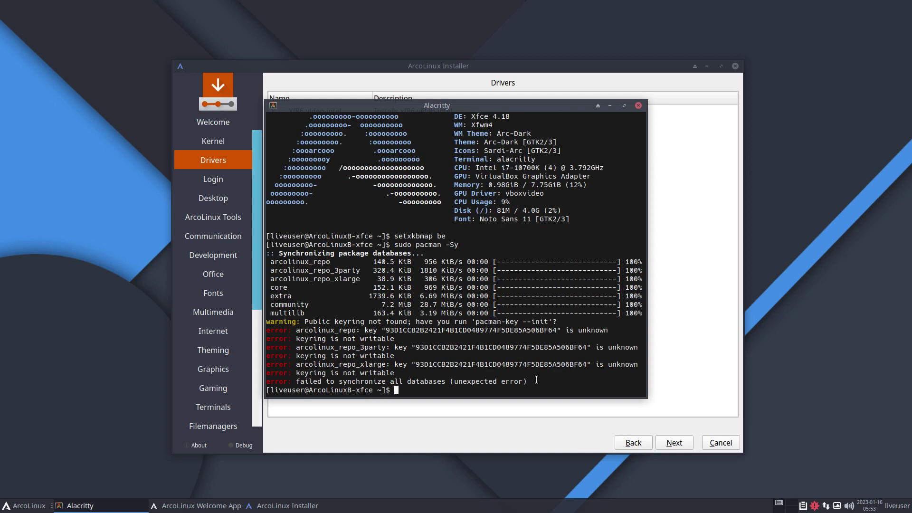
pyautogui.moveTo(535, 381); pyautogui.dragTo(287, 321)
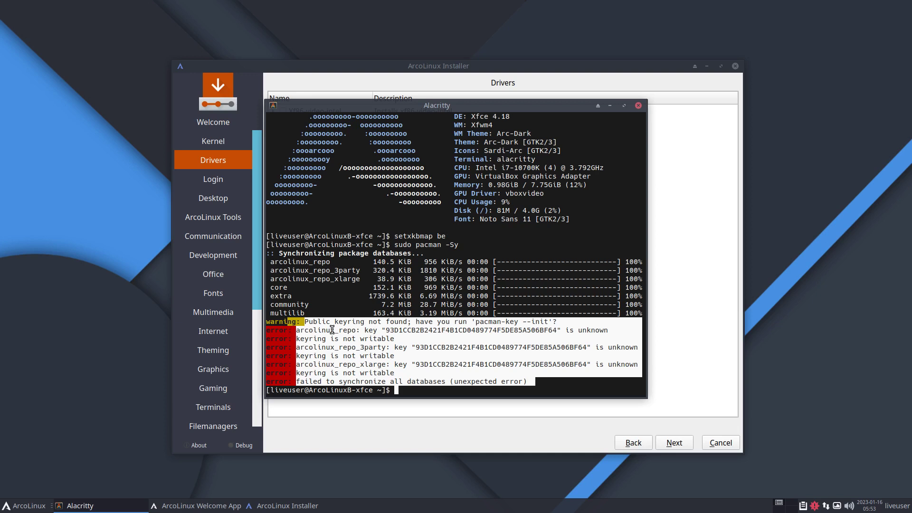
pyautogui.click(381, 328)
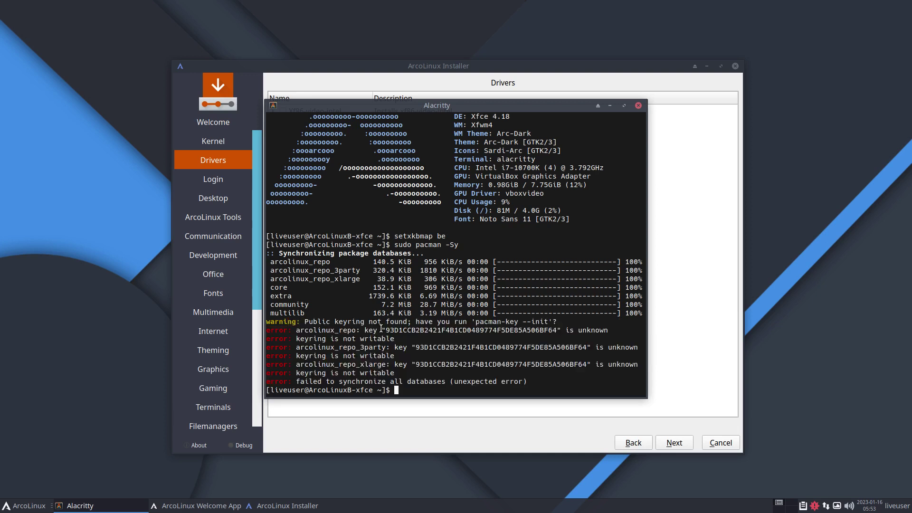
pyautogui.moveTo(480, 329); pyautogui.dragTo(549, 321)
pyautogui.click(550, 321)
# Tab-complete sudo pacman -R xf86- to list the xf86 packages, then close the terminal.
pyautogui.write('sudo pacman -R xf86-')
pyautogui.press('Tab')
pyautogui.press('Tab')
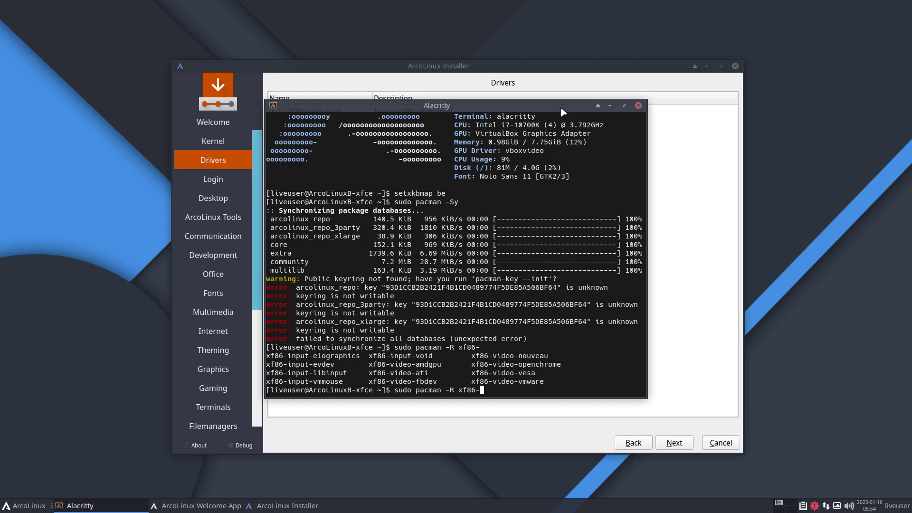
pyautogui.click(639, 105)
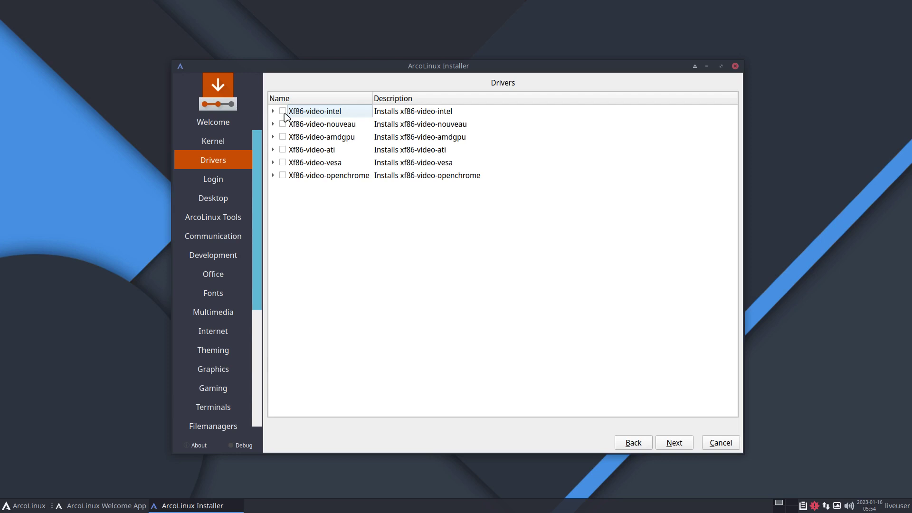
# Move on to the Login page, inspect the Sddm themes and keep the Sddm default.
pyautogui.click(684, 443)
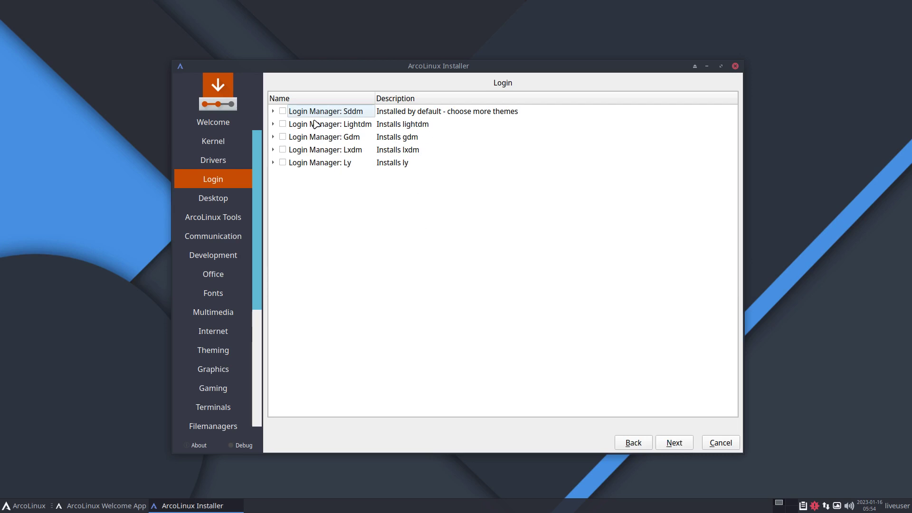
pyautogui.click(273, 113)
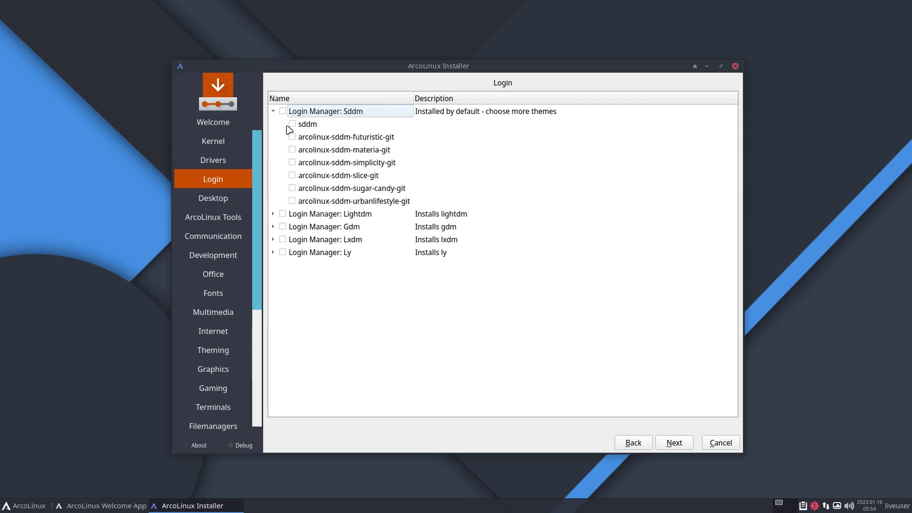
pyautogui.click(689, 443)
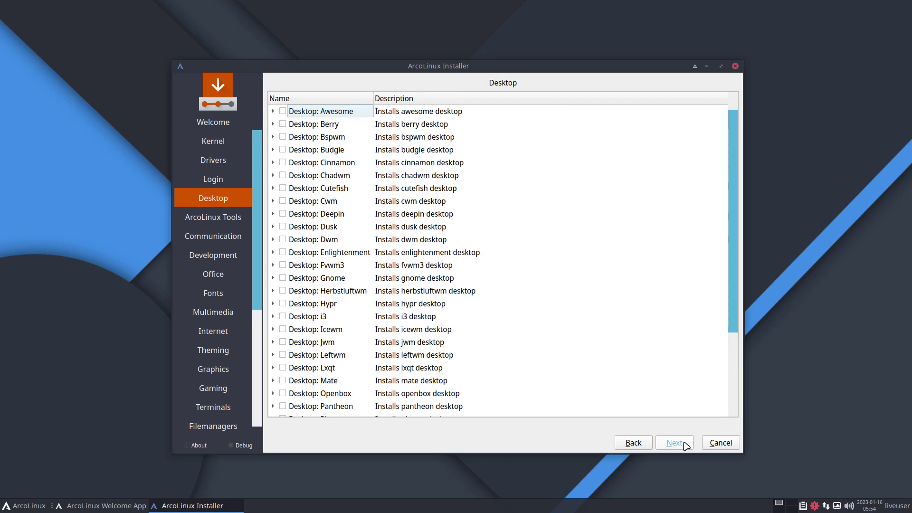
# Tick and untick i3 on the Desktop page, leaving no extra desktop selected, and continue.
pyautogui.click(283, 316)
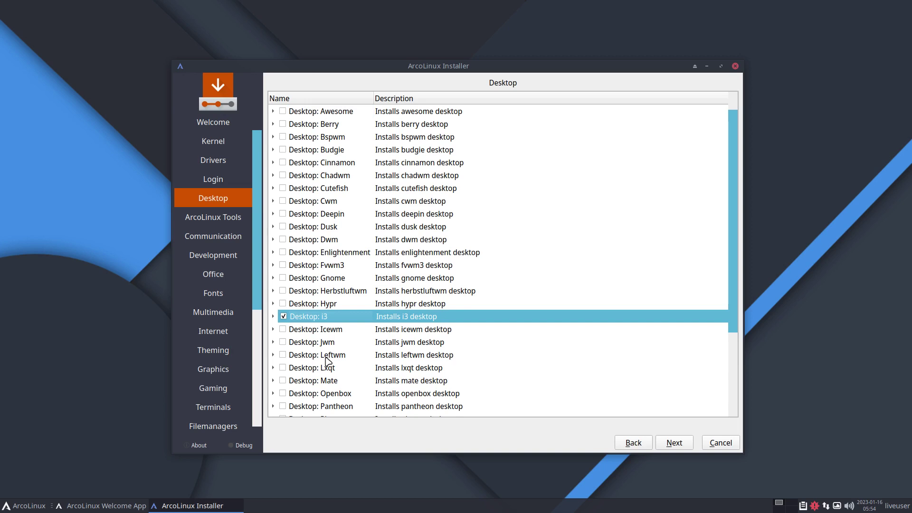
pyautogui.click(273, 316)
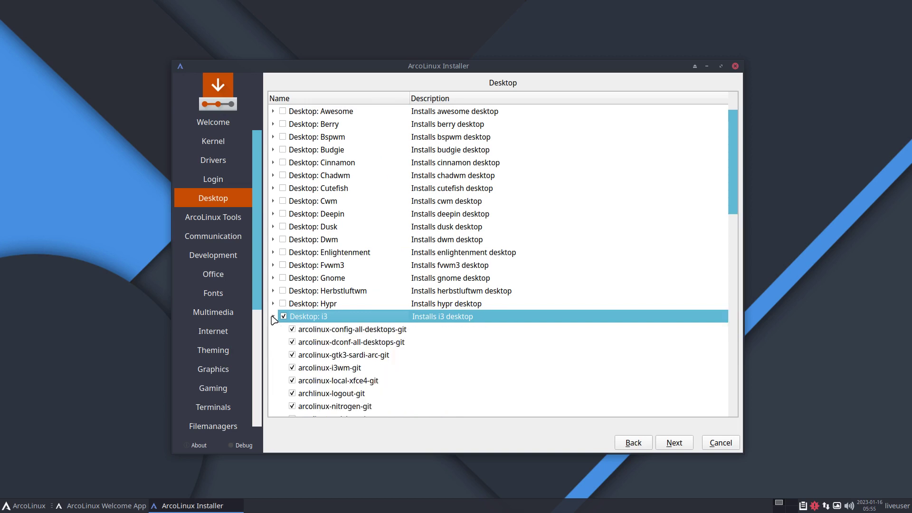
pyautogui.click(273, 316)
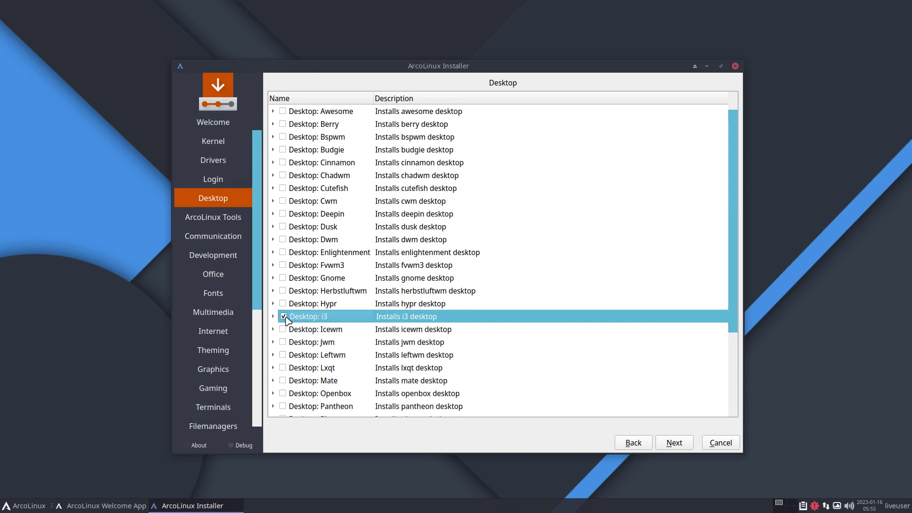
pyautogui.click(284, 317)
pyautogui.click(674, 443)
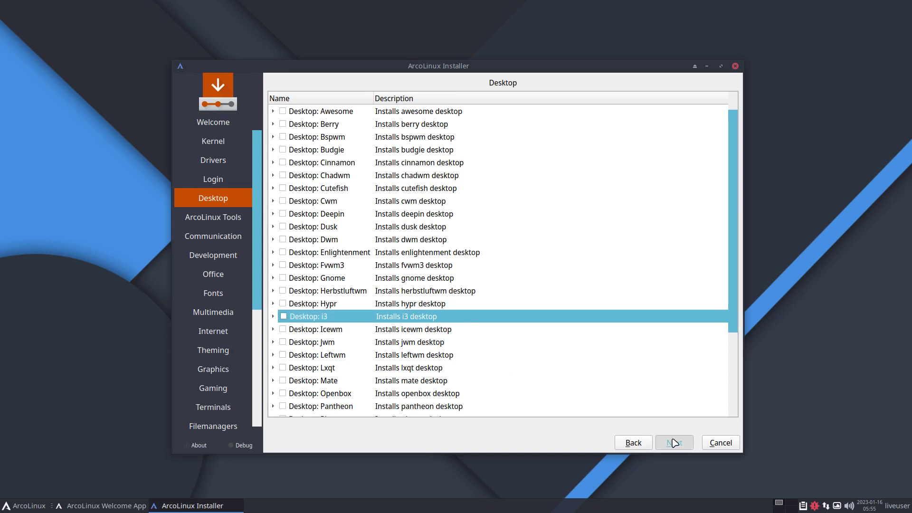
# Page through the package categories from Communication to Utilities without selecting any packages.
pyautogui.click(674, 442)
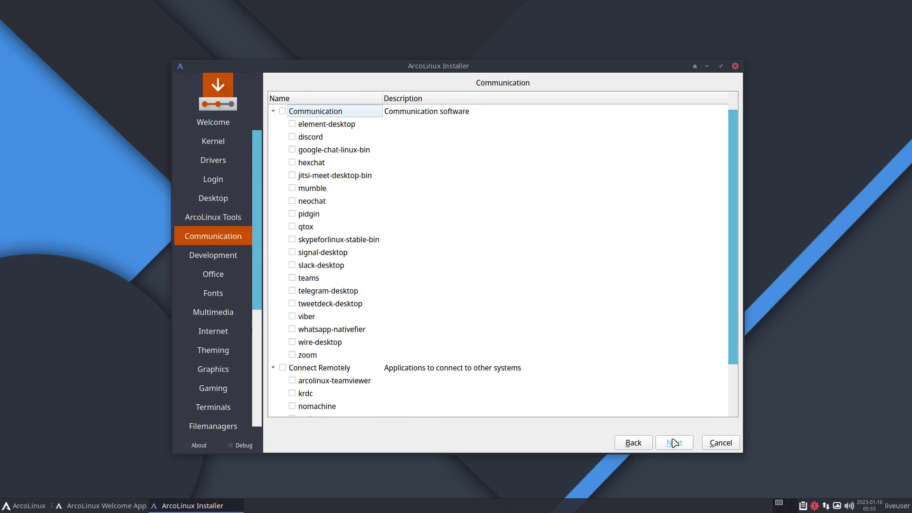
pyautogui.click(674, 442)
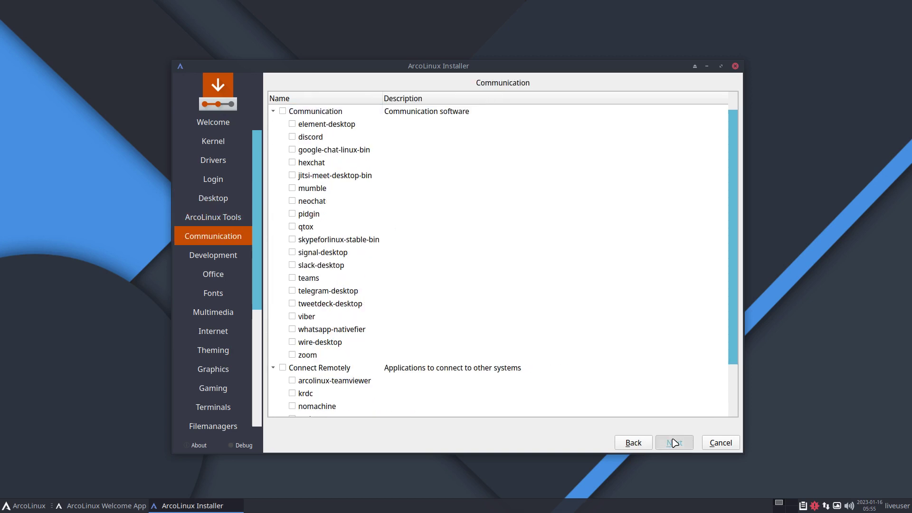
pyautogui.click(628, 446)
pyautogui.click(304, 280)
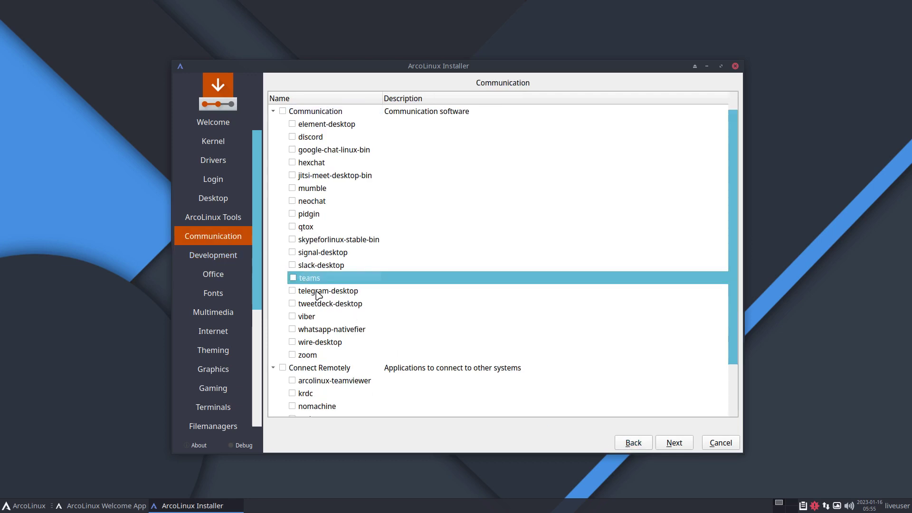
pyautogui.click(316, 292)
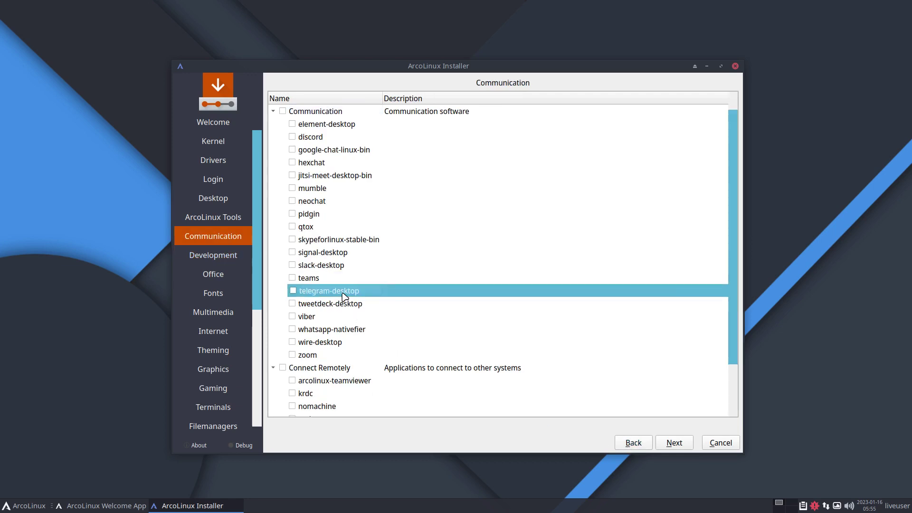
pyautogui.click(678, 447)
pyautogui.click(679, 445)
pyautogui.click(680, 443)
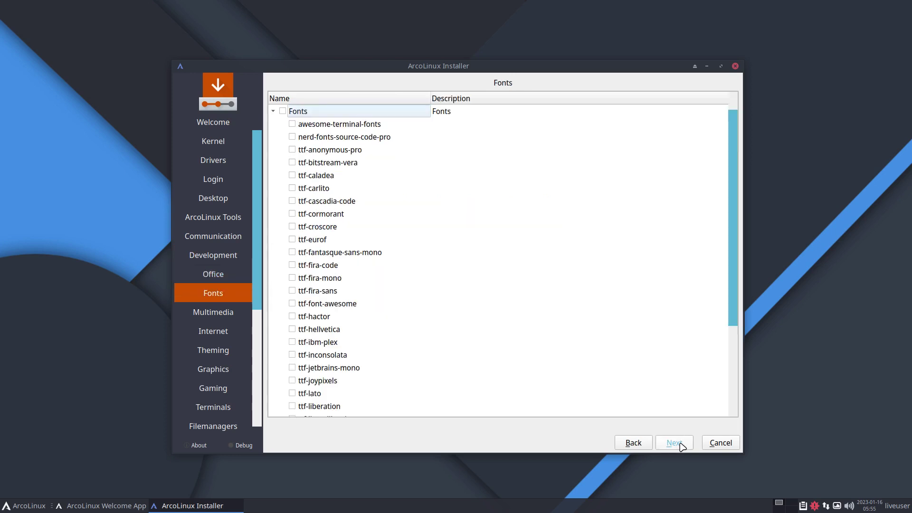
pyautogui.click(675, 442)
pyautogui.click(675, 443)
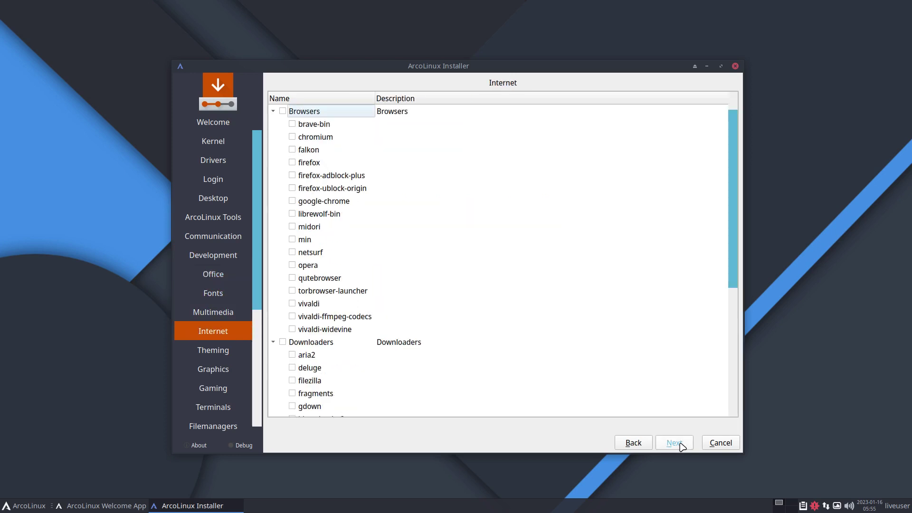
pyautogui.click(675, 443)
pyautogui.click(675, 443)
pyautogui.click(674, 442)
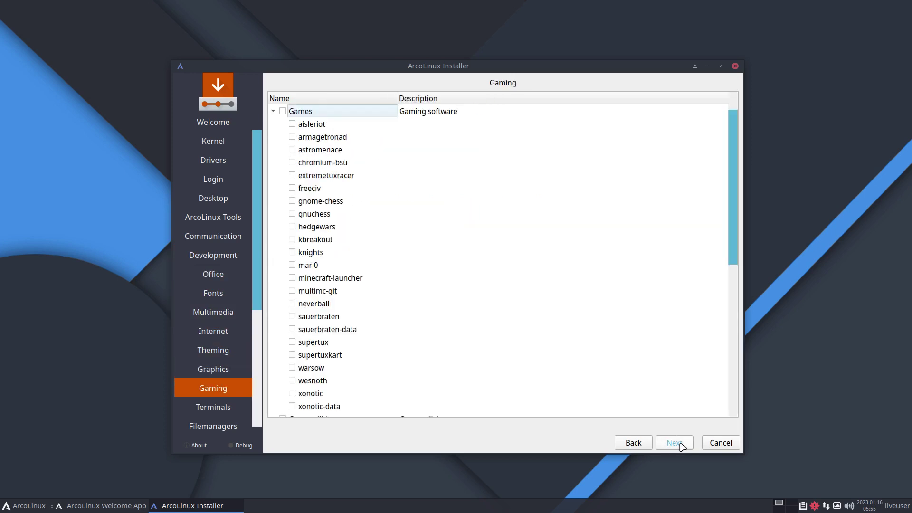
pyautogui.click(680, 444)
pyautogui.click(680, 444)
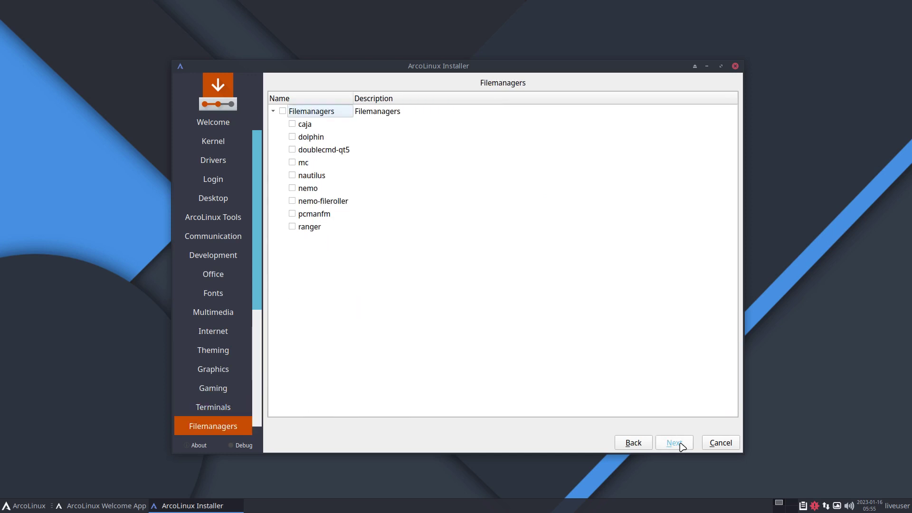
pyautogui.click(680, 444)
pyautogui.click(680, 444)
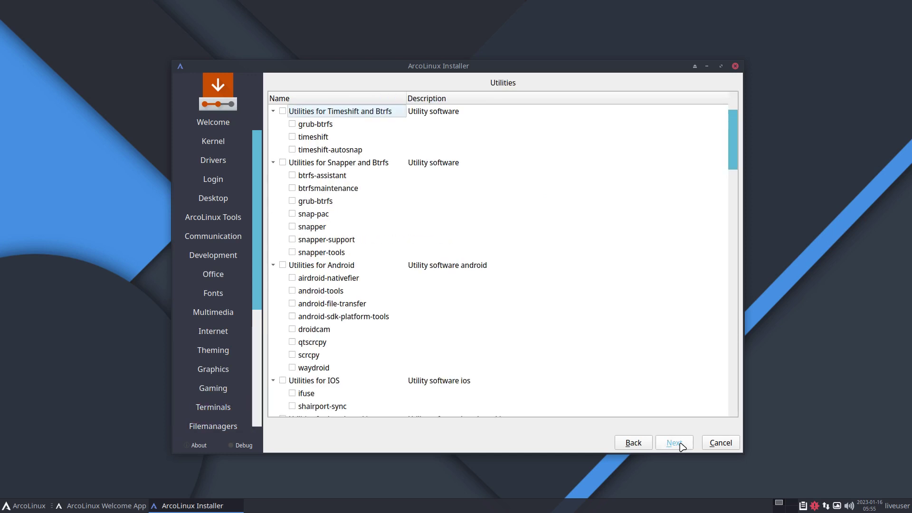
# Tick every package in 'Utilities for Snapper and Btrfs' and continue to the Europe/Brussels location page.
pyautogui.click(378, 168)
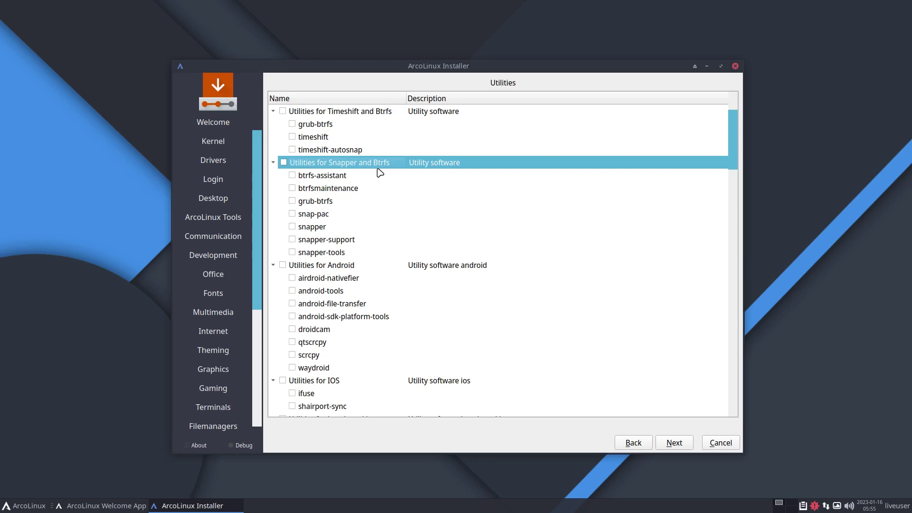
pyautogui.click(285, 163)
pyautogui.click(679, 445)
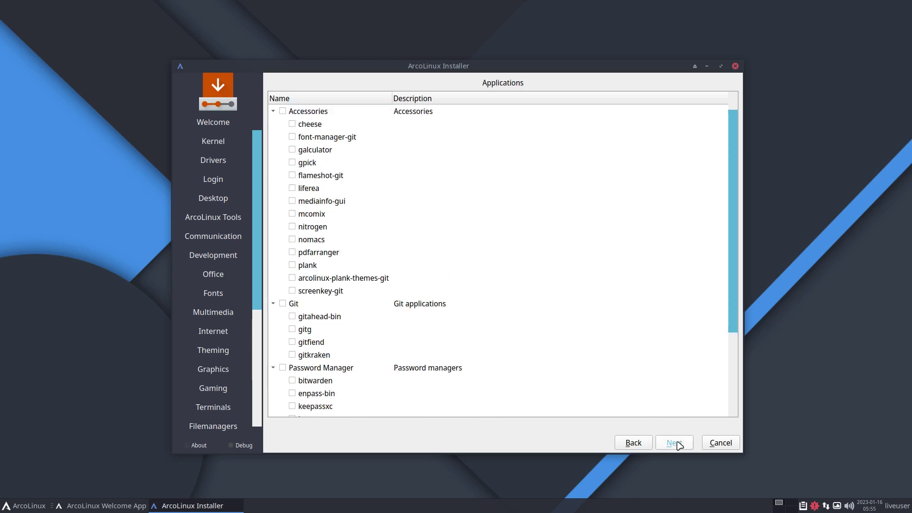
pyautogui.click(678, 444)
# Keep the Europe/Brussels timezone and choose the Belgian keyboard layout.
pyautogui.click(678, 444)
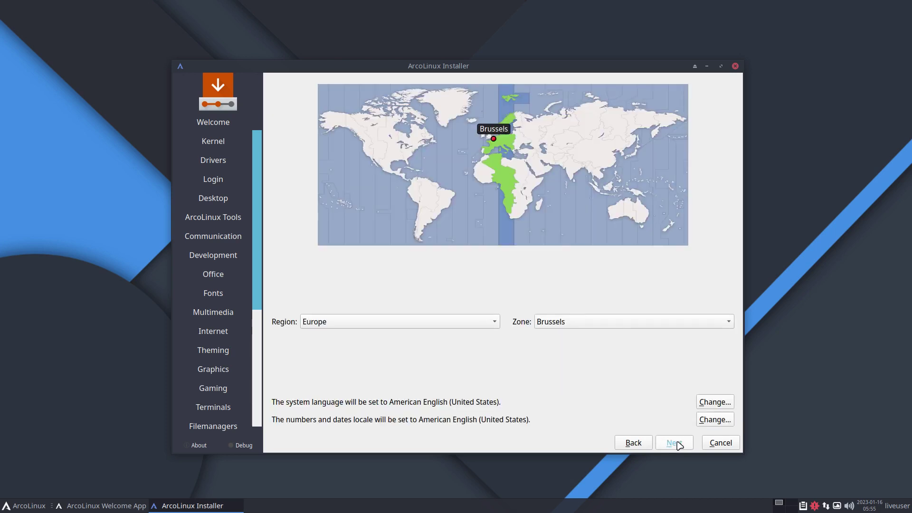
pyautogui.click(673, 442)
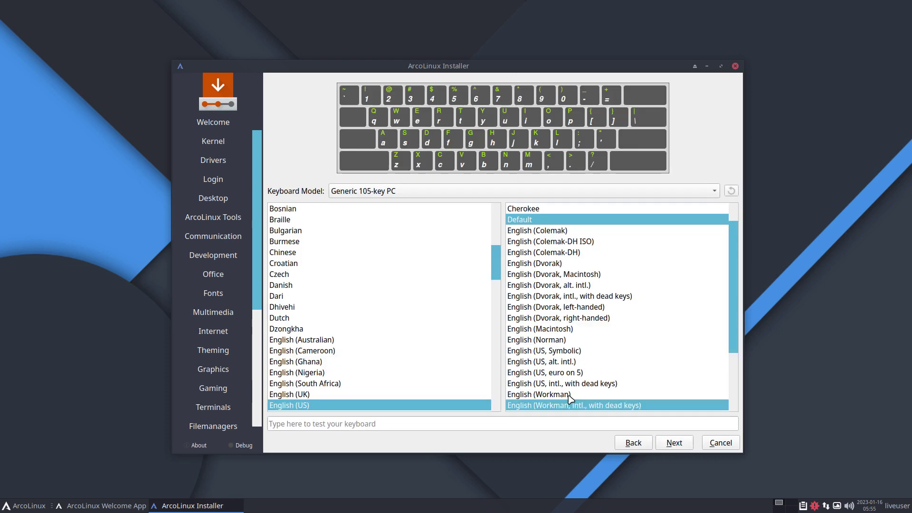
pyautogui.scroll(3, 323, 242)
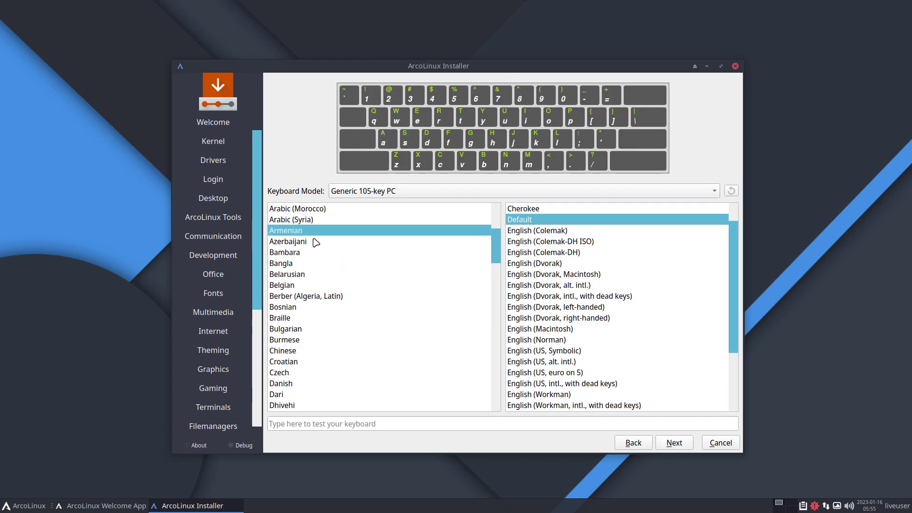
pyautogui.click(321, 288)
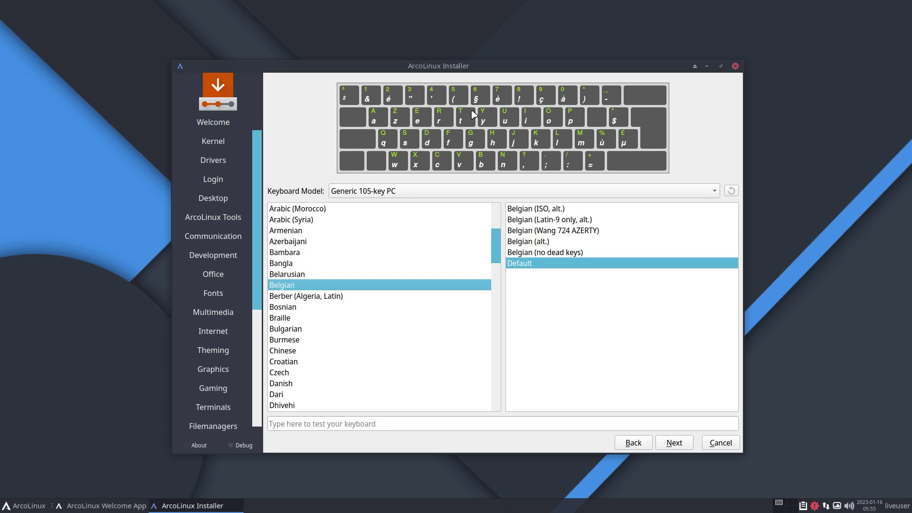
# Erase the whole disk using btrfs with 'Swap to file', then continue to Users.
pyautogui.click(673, 443)
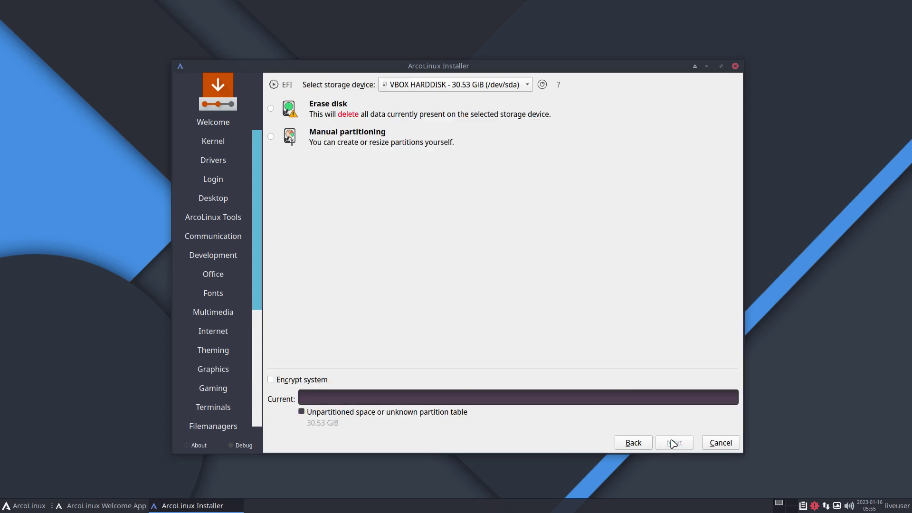
pyautogui.click(355, 110)
pyautogui.click(431, 140)
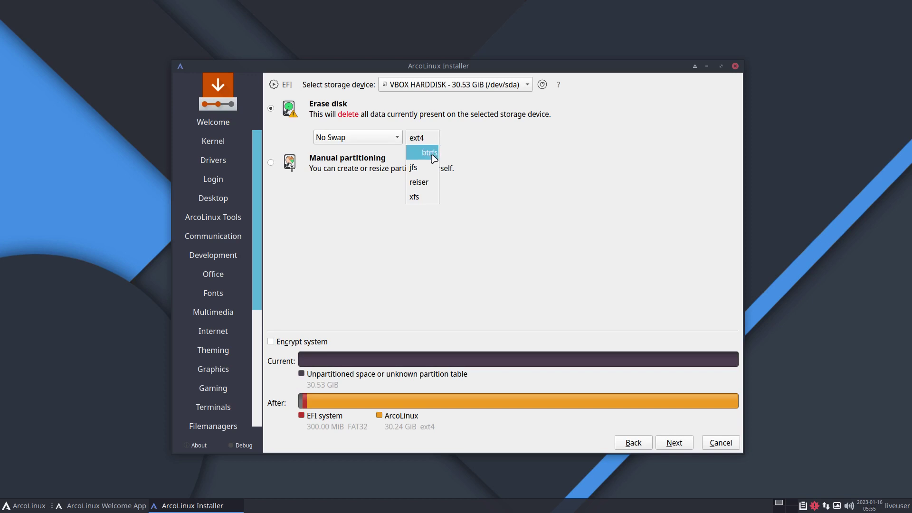
pyautogui.click(431, 153)
pyautogui.click(396, 137)
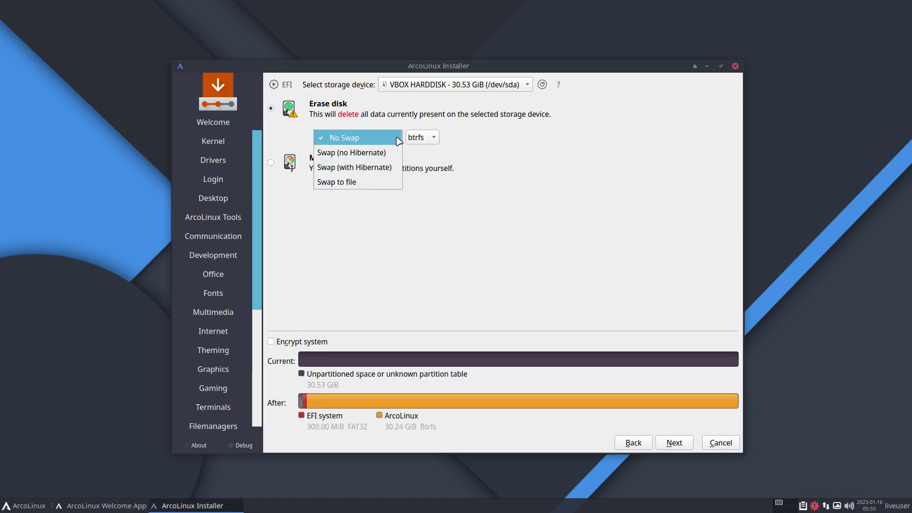
pyautogui.click(370, 186)
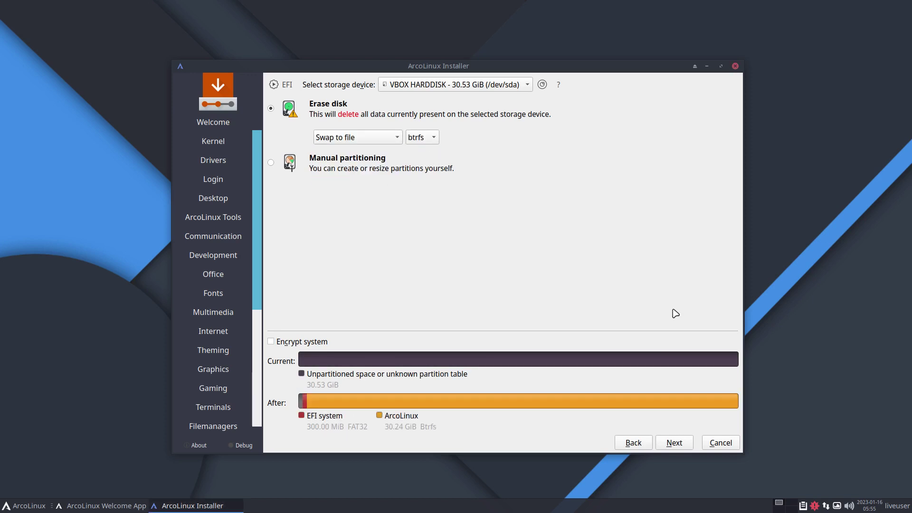
pyautogui.click(679, 443)
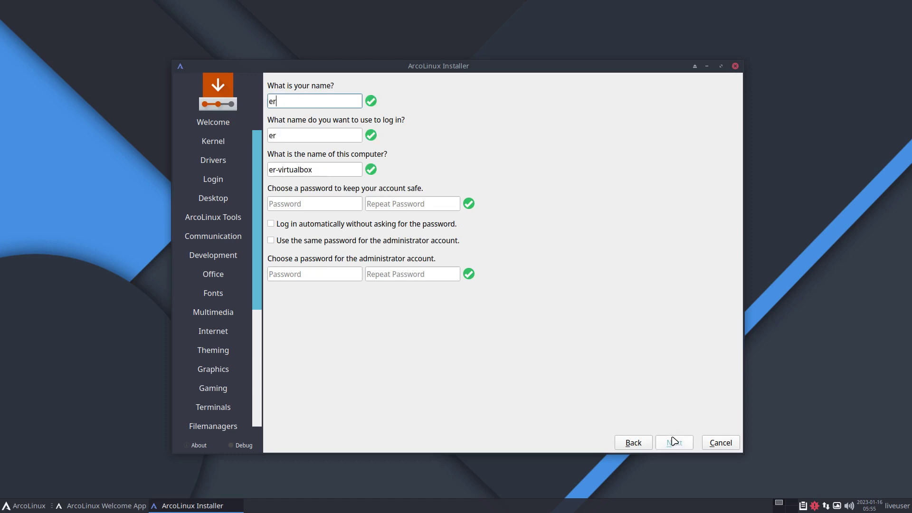
# Enter the user's name, login name and password, enabling auto-login and the same admin password.
pyautogui.press('Tab')
pyautogui.press('Tab')
pyautogui.press('Tab')
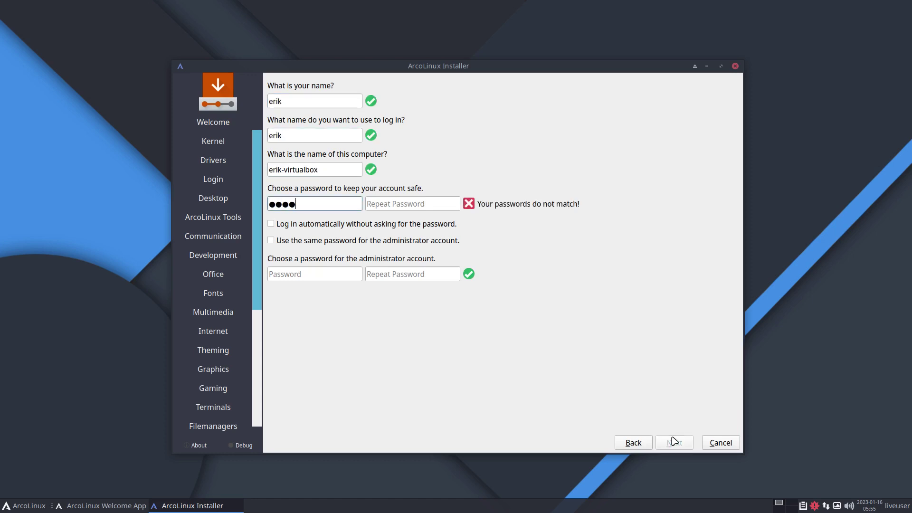
pyautogui.press('Tab')
pyautogui.press('Tab')
pyautogui.press('Tab')
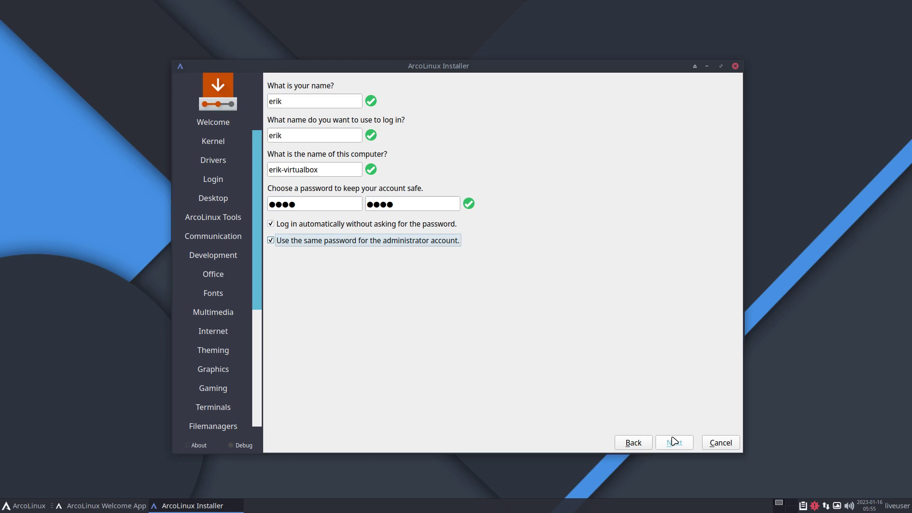
# Confirm the summary to begin installing to disk, then leave the VM's fullscreen view.
pyautogui.click(680, 443)
pyautogui.click(680, 443)
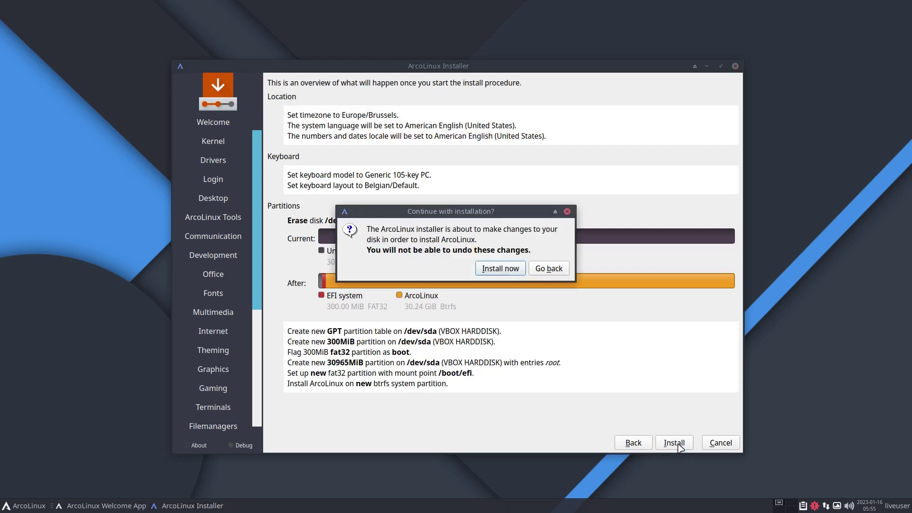
pyautogui.click(499, 268)
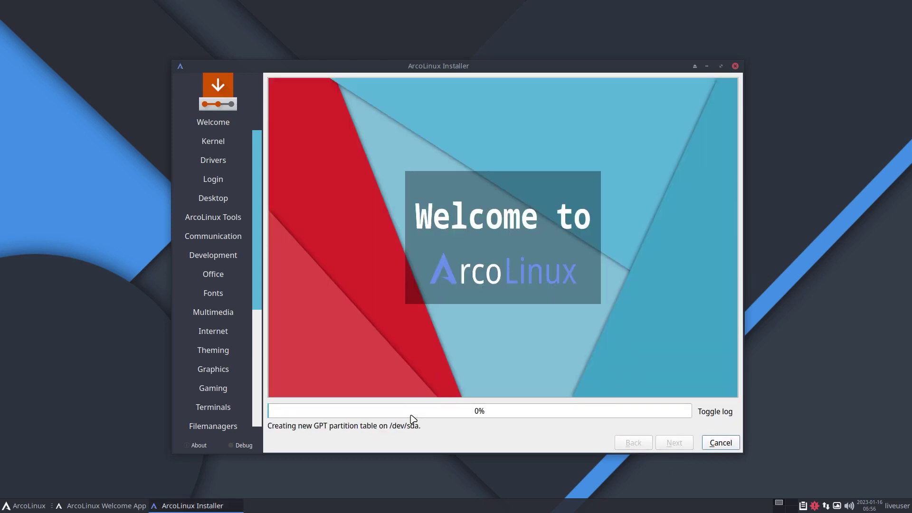
pyautogui.press('Control_R+f')
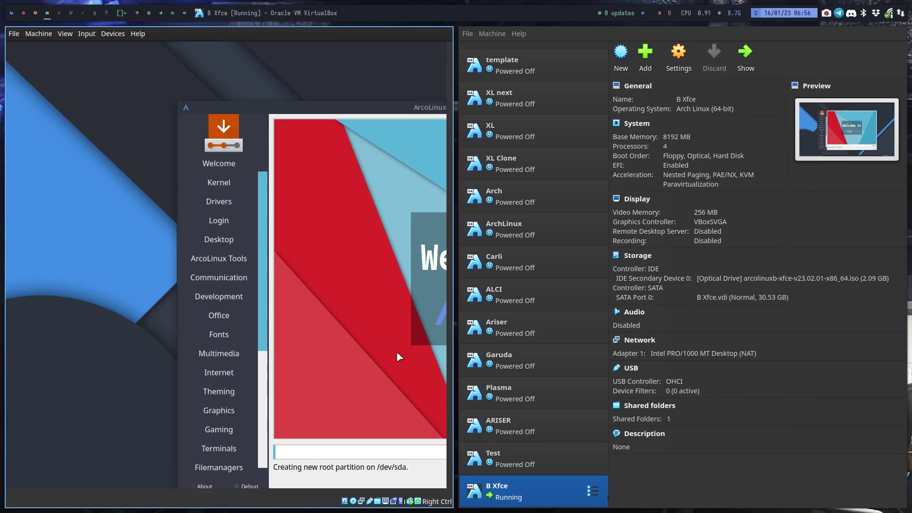
# Return to the BYOI Xfce page in Vivaldi and scroll up to its top.
pyautogui.click(34, 12)
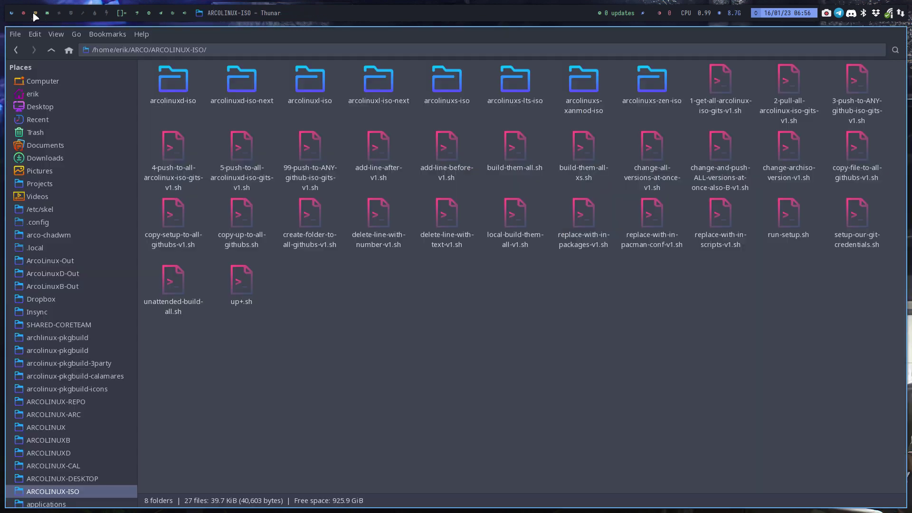
pyautogui.click(22, 12)
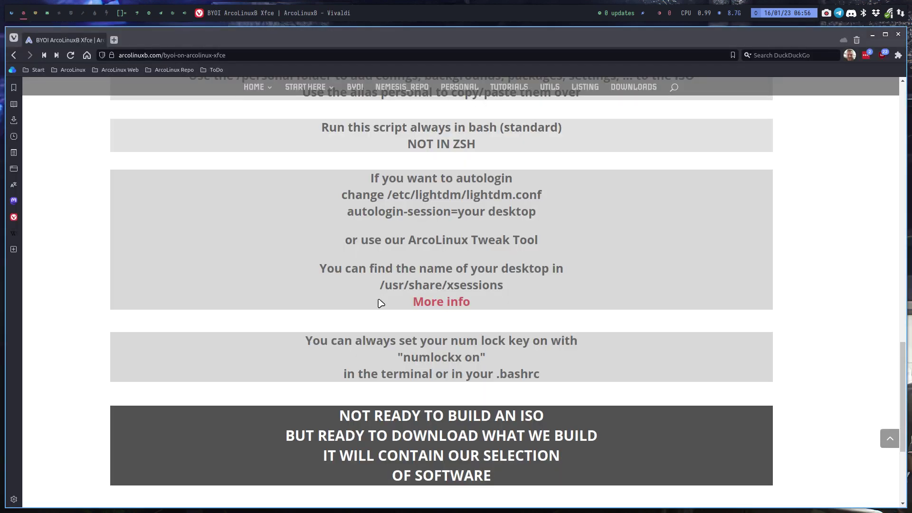
pyautogui.scroll(10, 365, 304)
pyautogui.scroll(4, 359, 306)
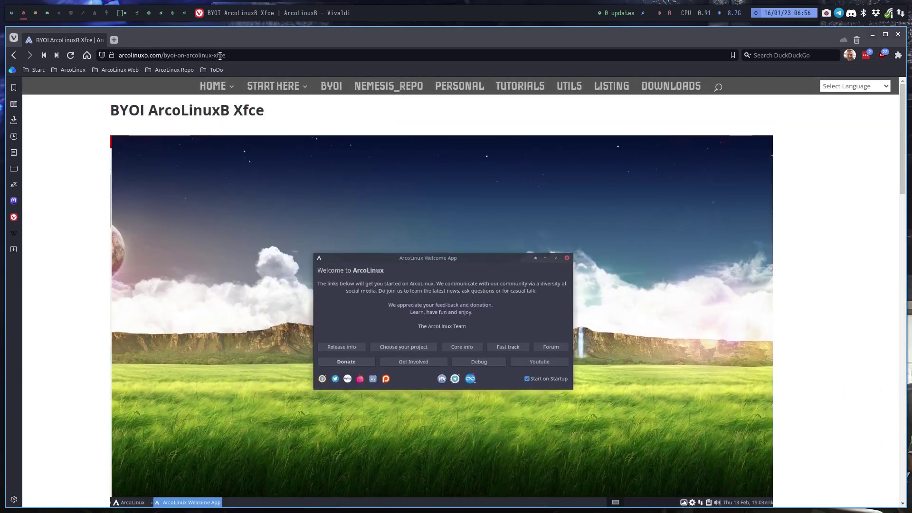
pyautogui.moveTo(303, 93)
# Highlight part of step 2 of the BYOI procedure and read through the rest.
pyautogui.scroll(-8, 335, 94)
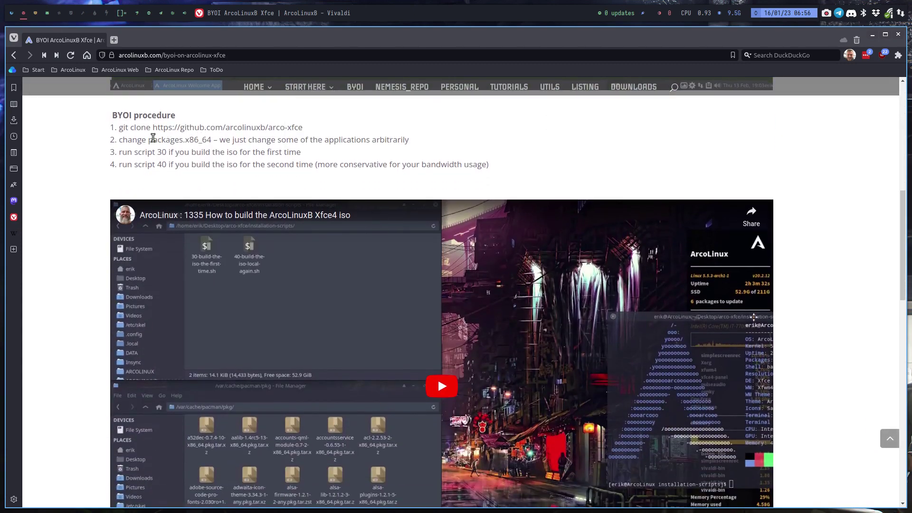
pyautogui.moveTo(152, 140); pyautogui.dragTo(252, 139)
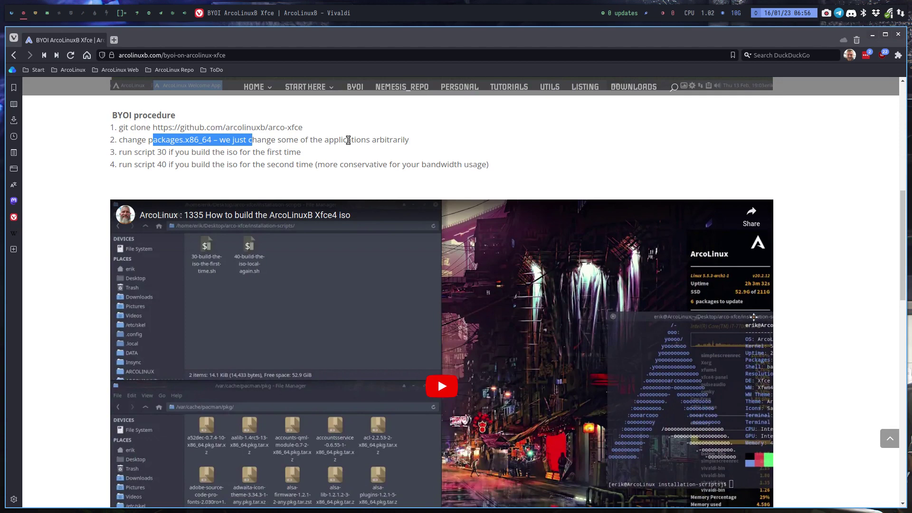
pyautogui.scroll(-2, 349, 141)
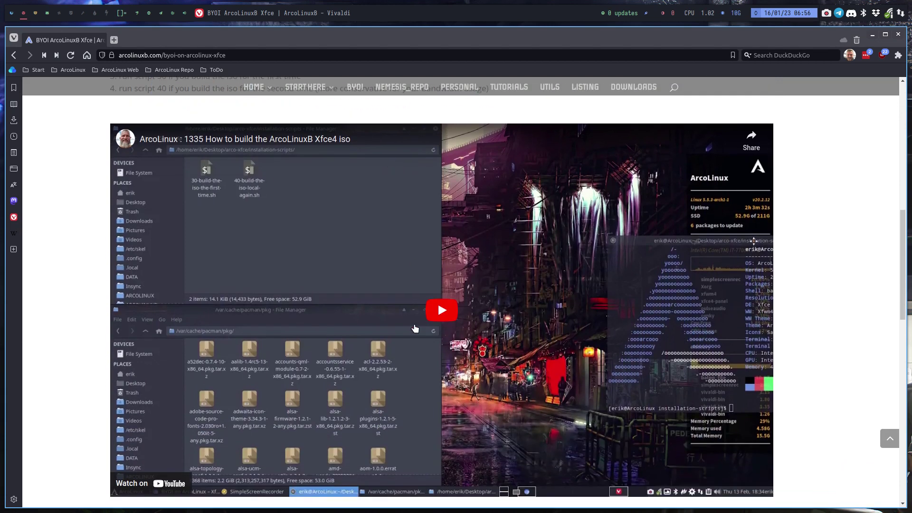
pyautogui.scroll(-10, 415, 328)
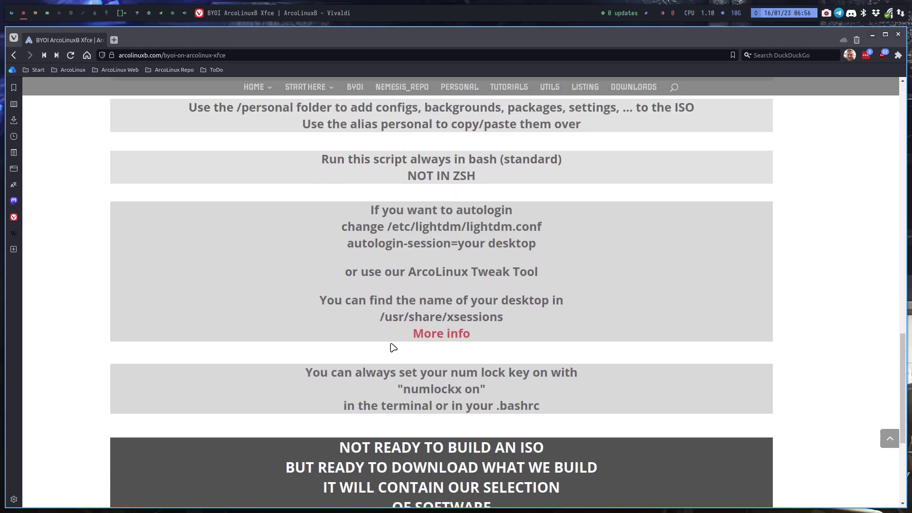
pyautogui.scroll(-5, 442, 315)
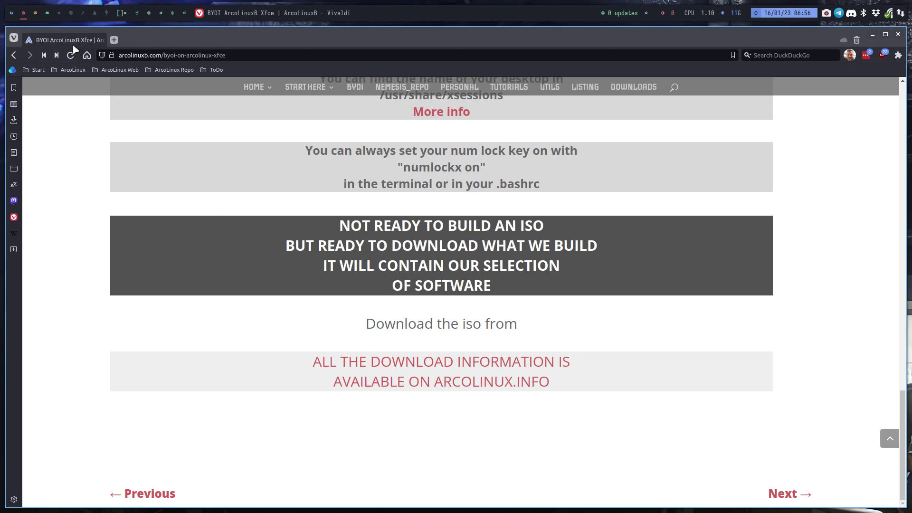
# Move across workspaces to the Thunar window showing the ARCOLINUX-ISO folder.
pyautogui.click(11, 14)
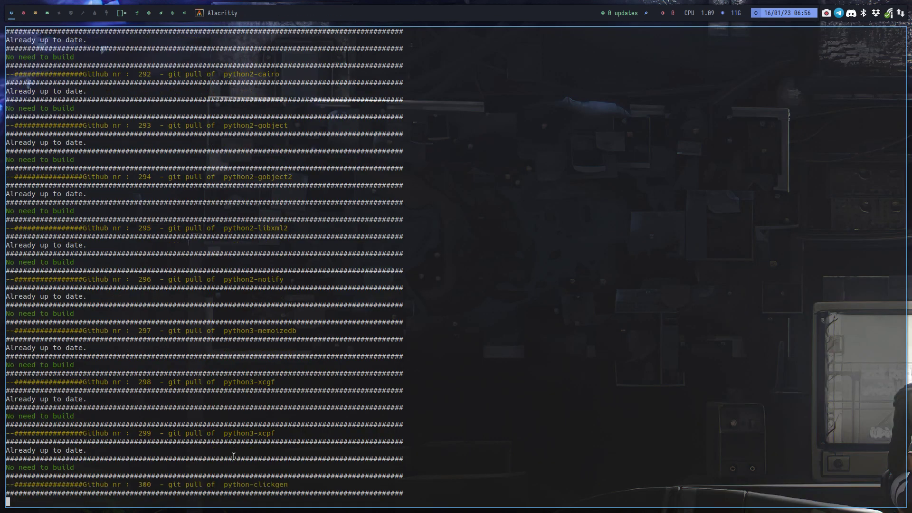
pyautogui.click(24, 13)
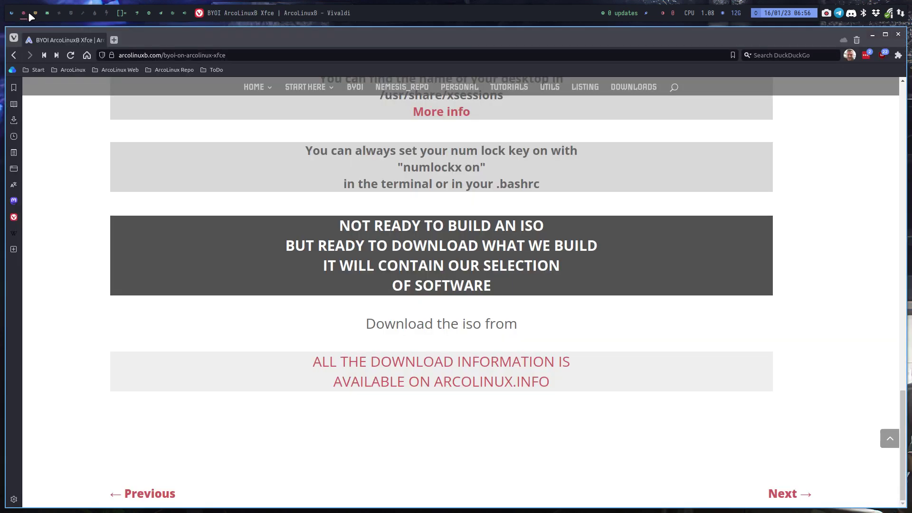
pyautogui.click(35, 13)
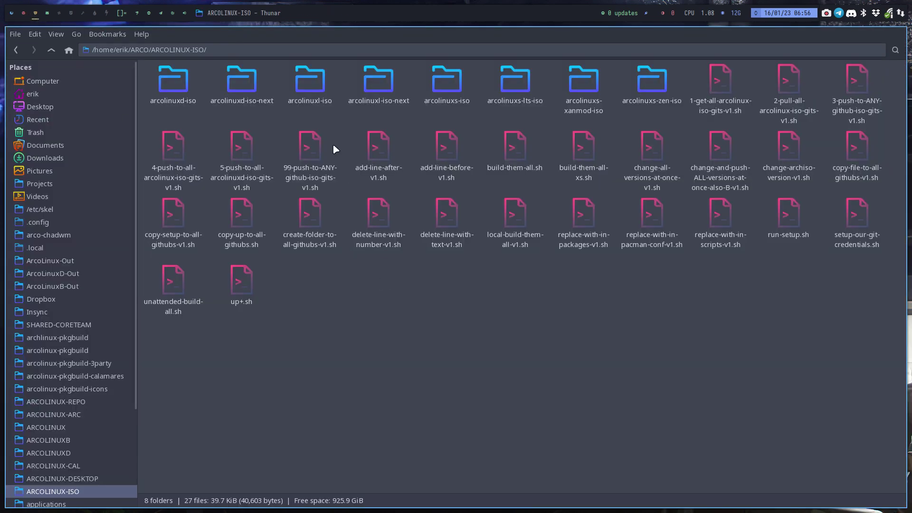
# Select the arcolinuxl-iso and arcolinuxs-iso folders together and open their context menu.
pyautogui.click(316, 86)
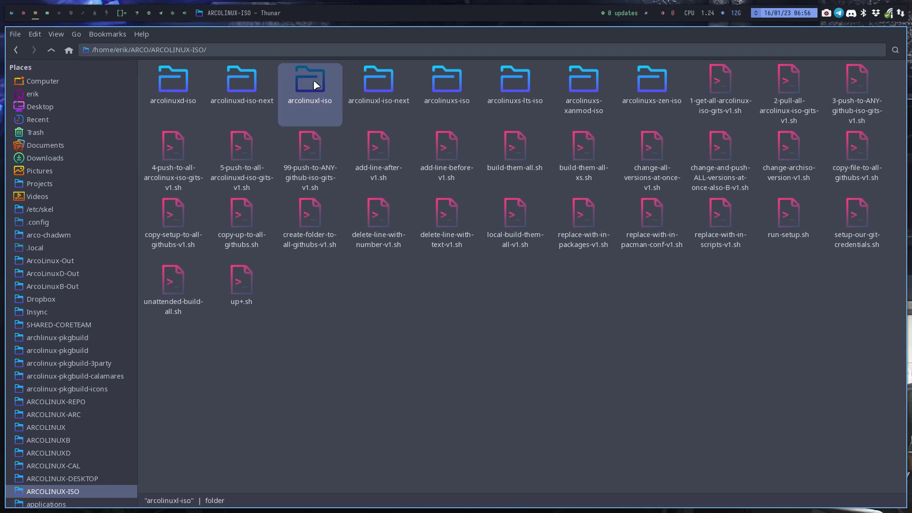
pyautogui.keyDown('ctrl'); pyautogui.click(450, 87); pyautogui.keyUp('ctrl')
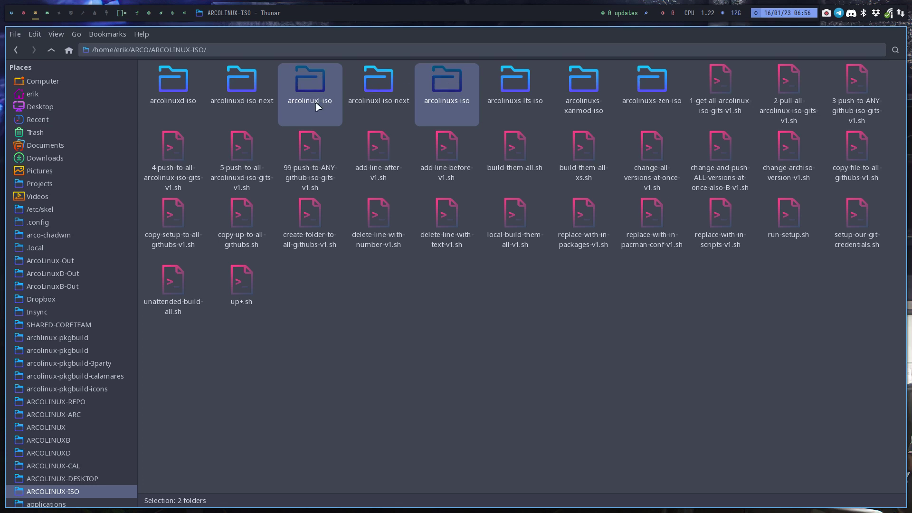
pyautogui.click(451, 86)
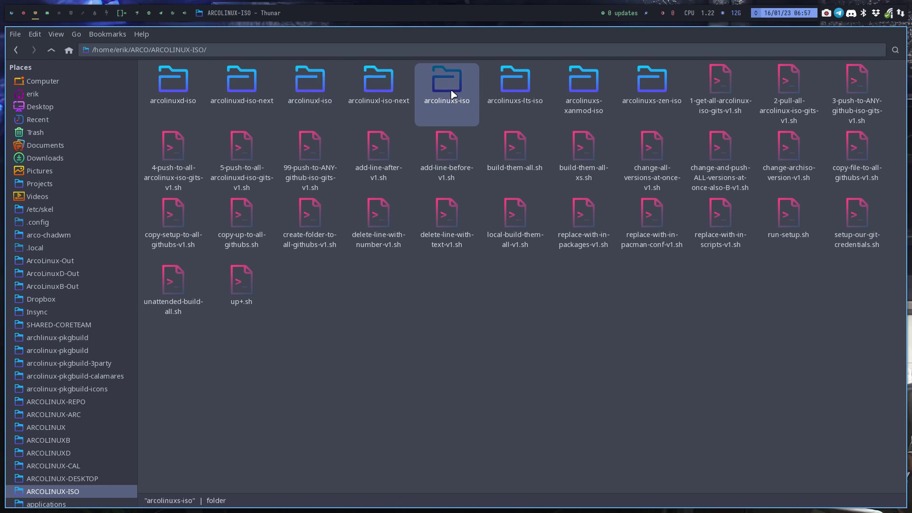
pyautogui.click(179, 87)
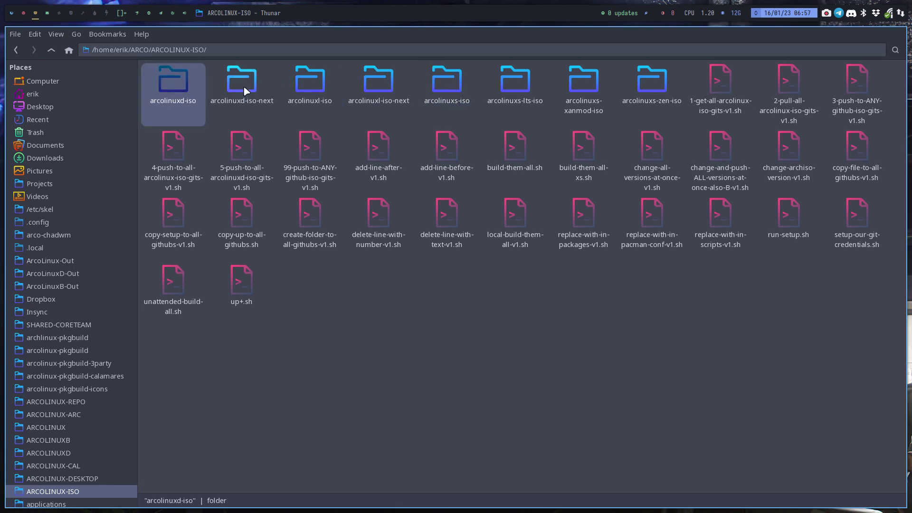
pyautogui.click(321, 88)
pyautogui.keyDown('ctrl'); pyautogui.click(446, 83); pyautogui.keyUp('ctrl')
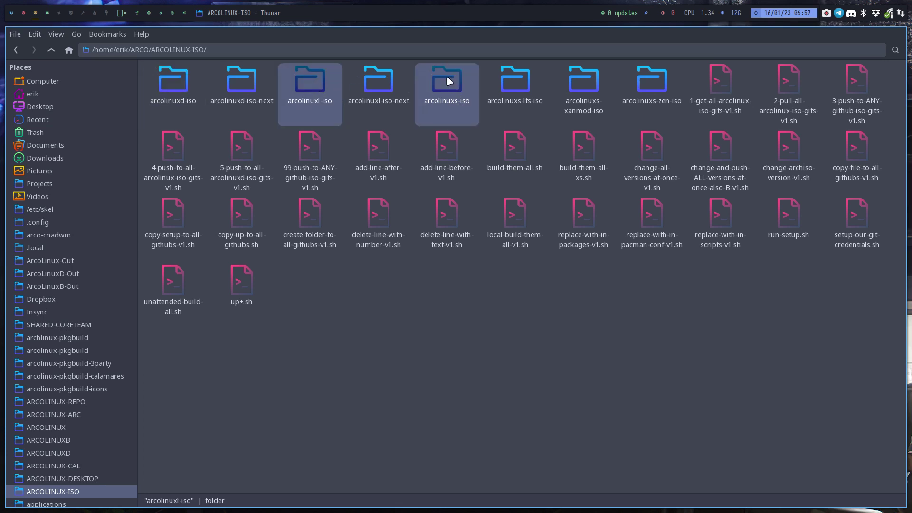
pyautogui.rightClick(449, 81)
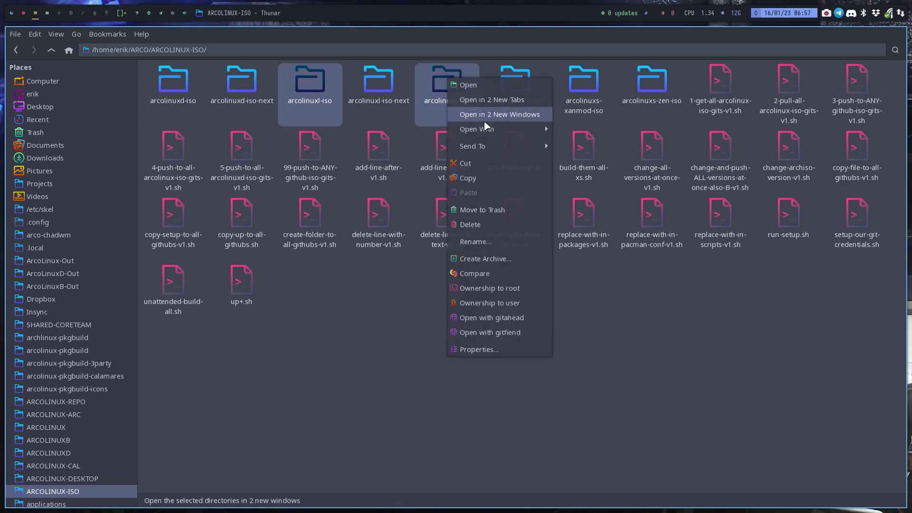
# Compare arcolinuxl-iso and arcolinuxs-iso in Meld and review the File Filters options.
pyautogui.click(500, 273)
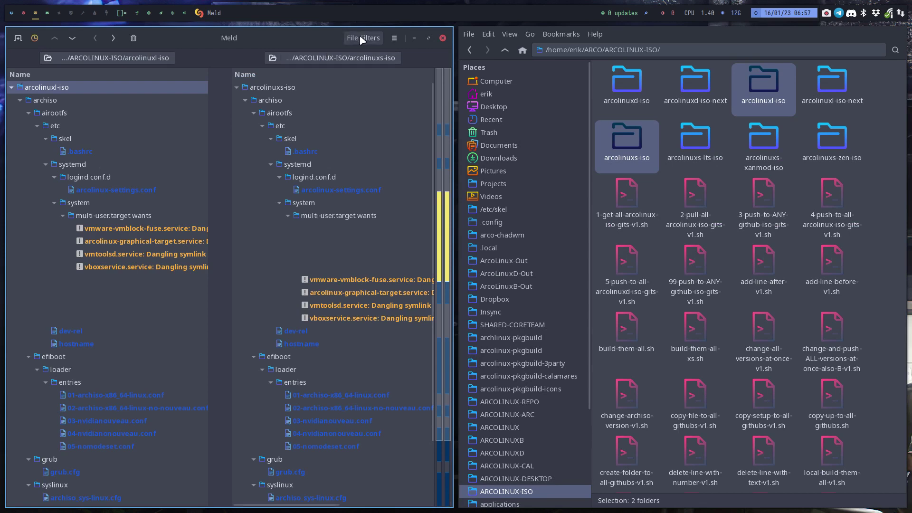
pyautogui.click(371, 39)
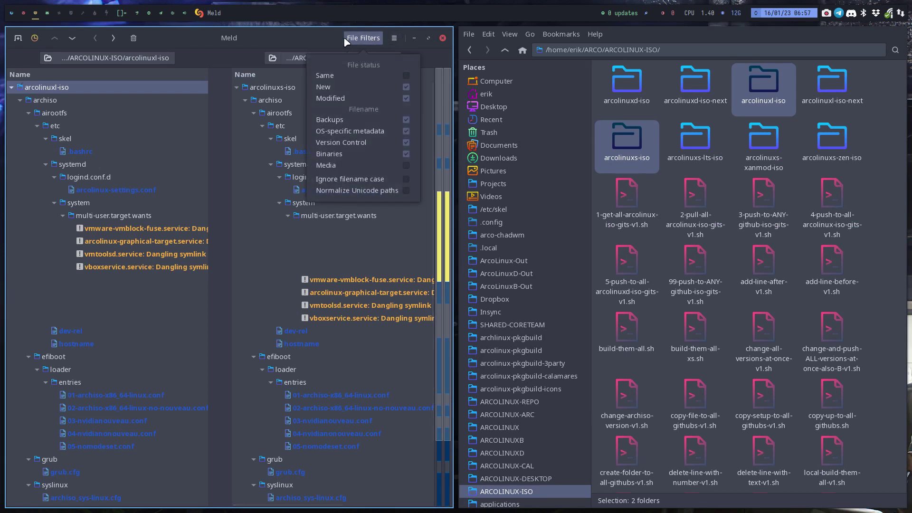
pyautogui.click(314, 35)
pyautogui.scroll(-3, 179, 331)
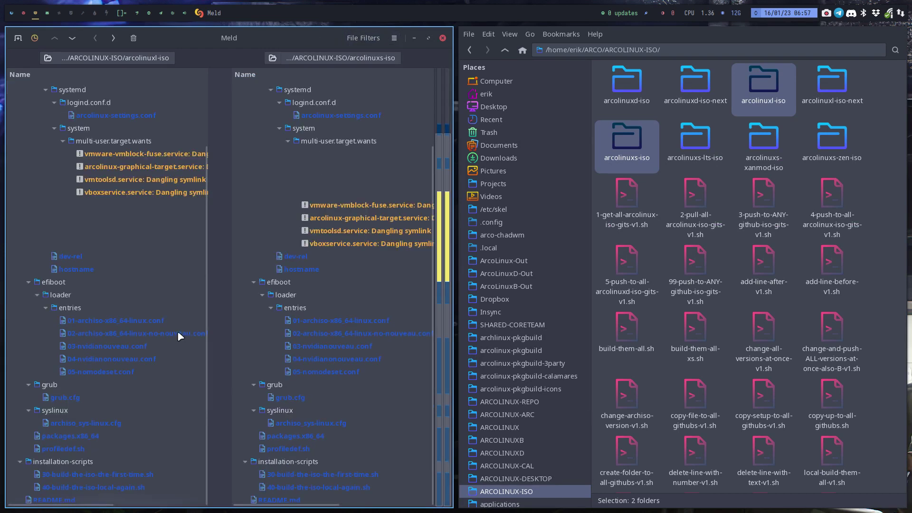
# Open the side-by-side diff of the two packages.x86_64 files and scroll through it.
pyautogui.doubleClick(126, 436)
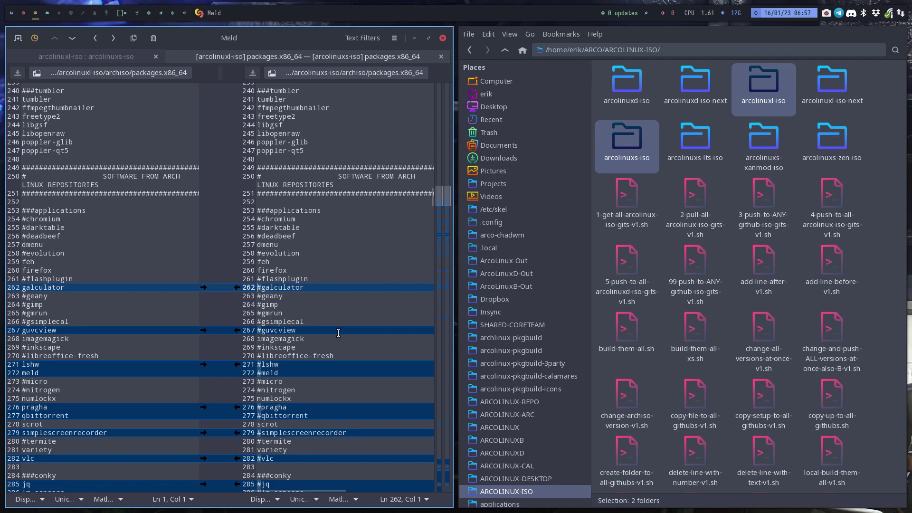
pyautogui.scroll(-2, 328, 335)
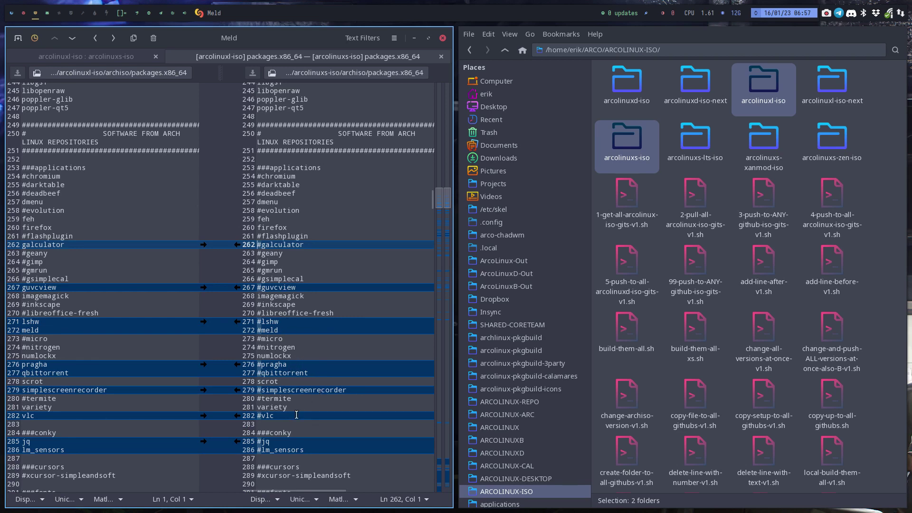
pyautogui.scroll(-6, 333, 418)
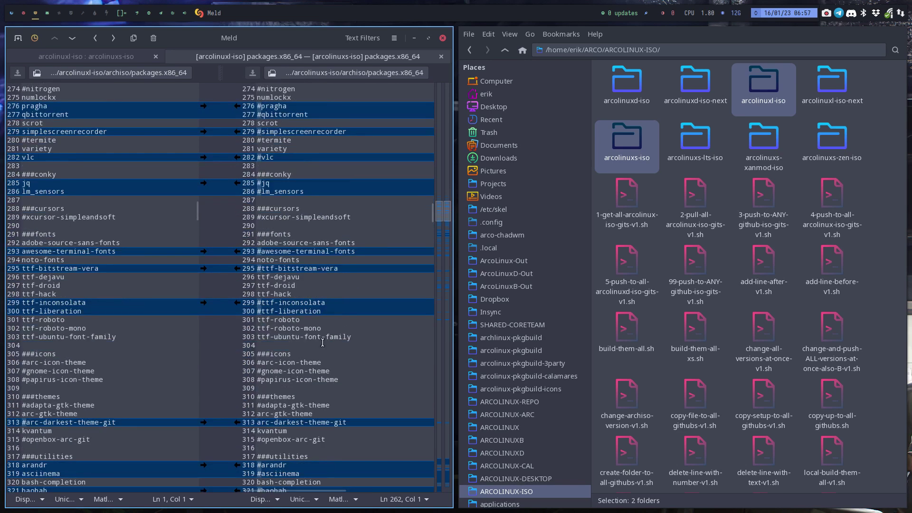
pyautogui.scroll(-3, 323, 342)
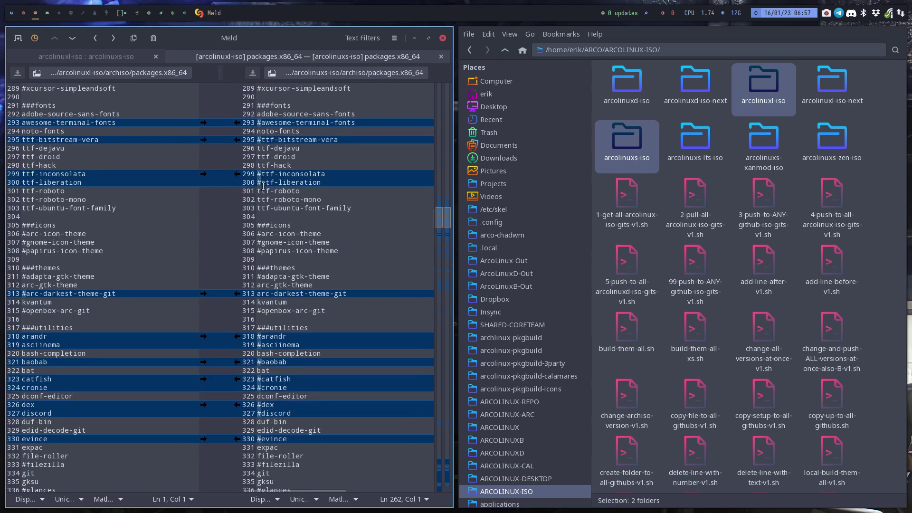
pyautogui.scroll(-4, 264, 188)
pyautogui.scroll(-20, 263, 187)
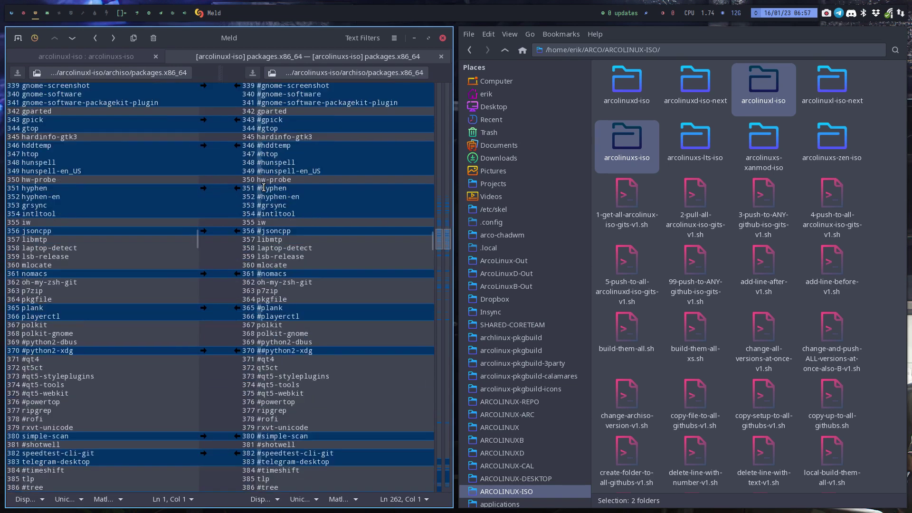
pyautogui.scroll(-20, 264, 187)
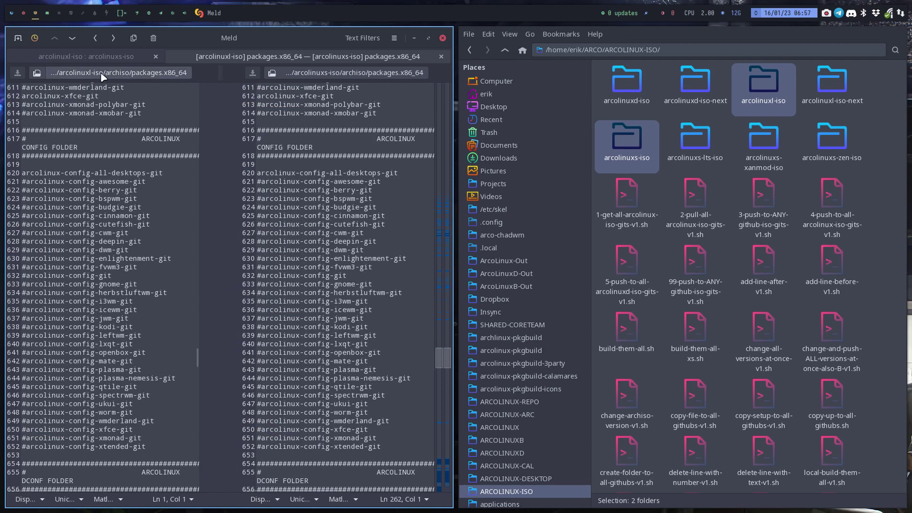
# Load ARCO/ARCOLINUXB/arco-xfce/archiso/packages.x86_64 into Meld's left pane against arcolinuxs-iso.
pyautogui.click(37, 76)
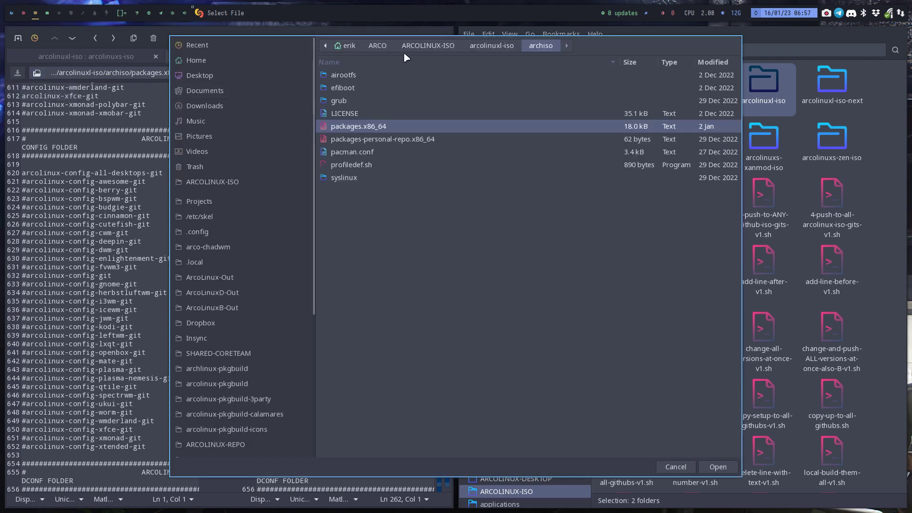
pyautogui.click(386, 46)
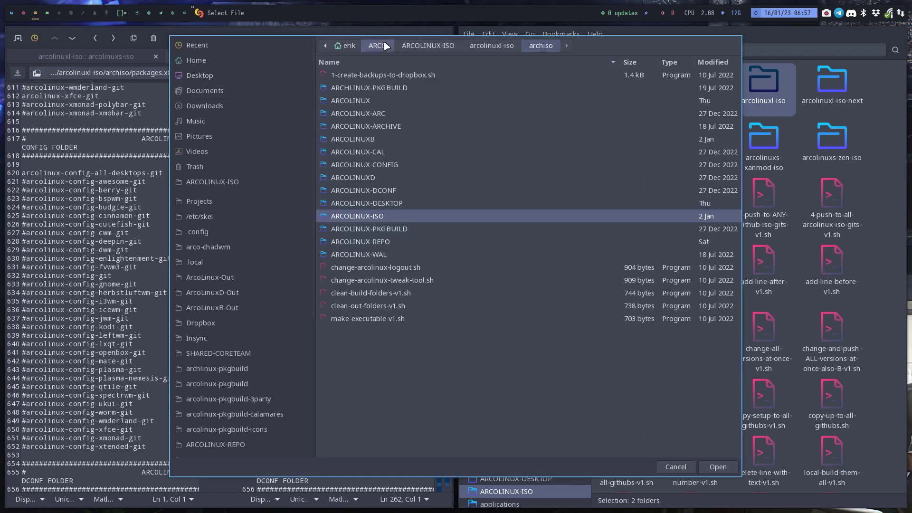
pyautogui.doubleClick(368, 143)
pyautogui.scroll(-5, 394, 286)
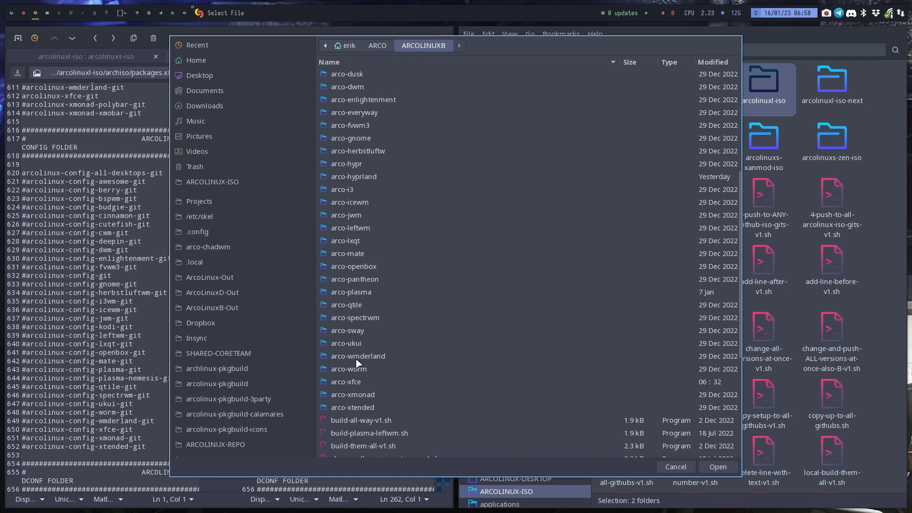
pyautogui.doubleClick(360, 382)
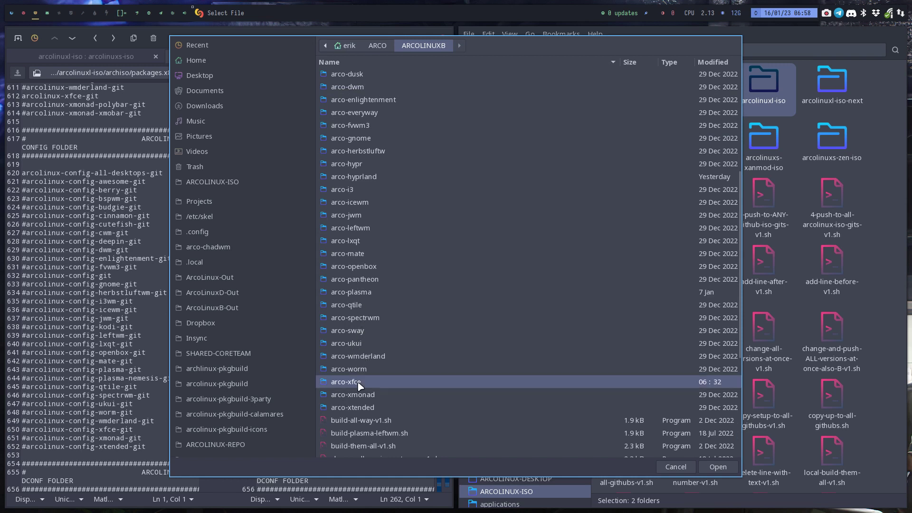
pyautogui.doubleClick(366, 101)
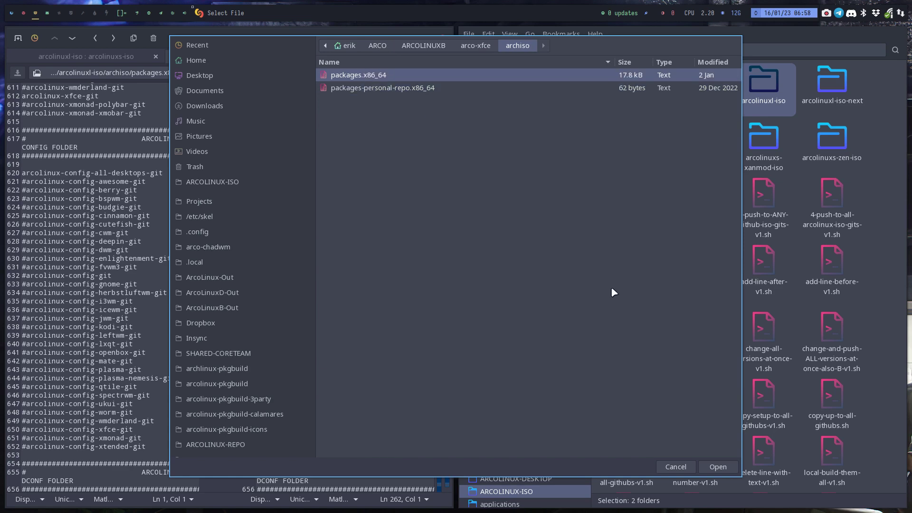
pyautogui.click(716, 467)
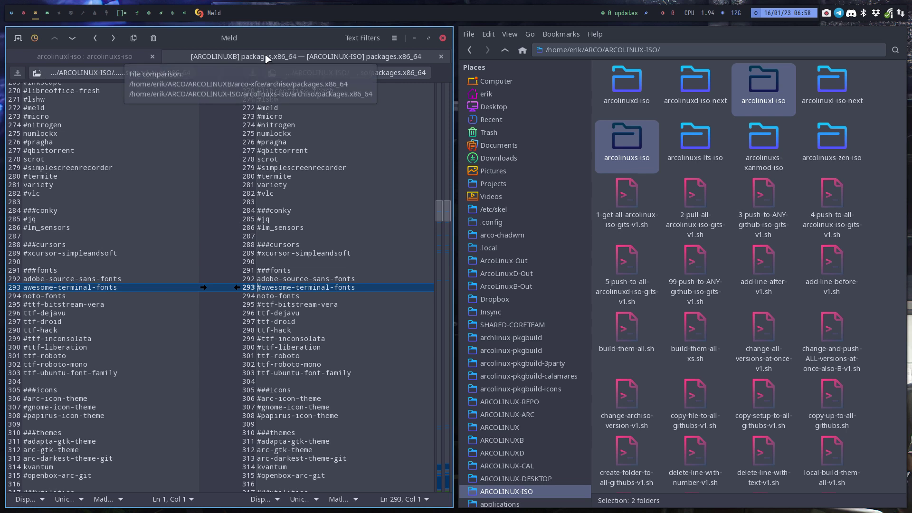
pyautogui.click(36, 73)
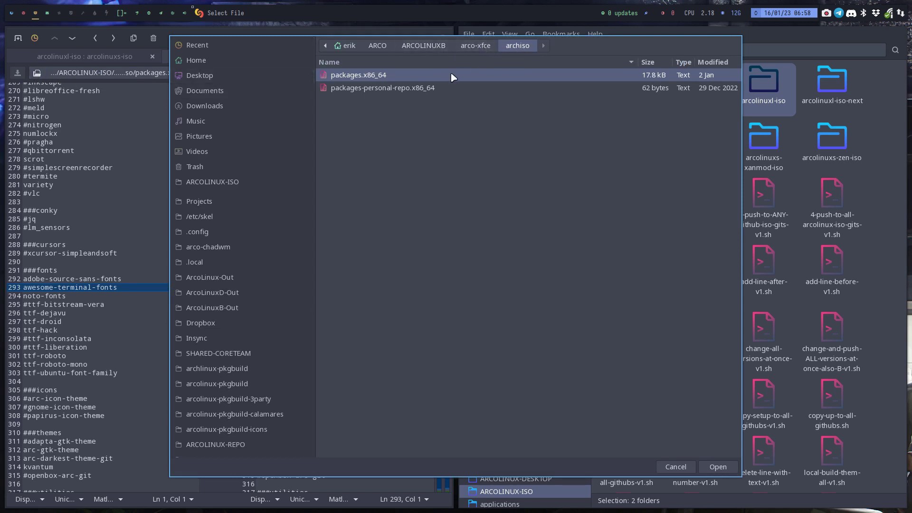
pyautogui.click(721, 467)
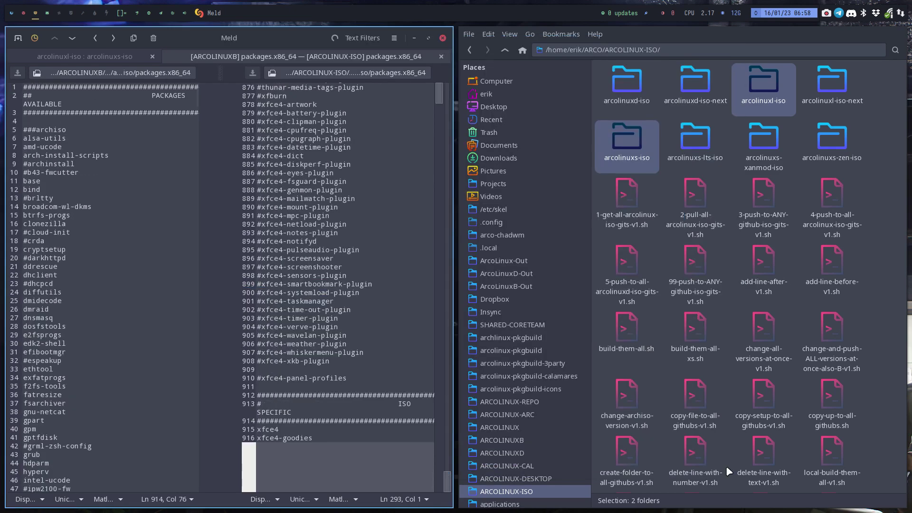
pyautogui.click(116, 287)
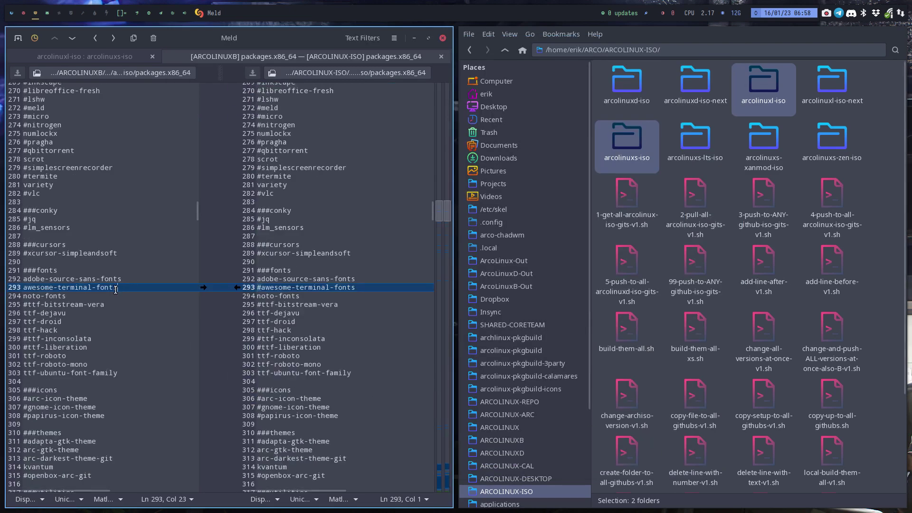
pyautogui.click(32, 287)
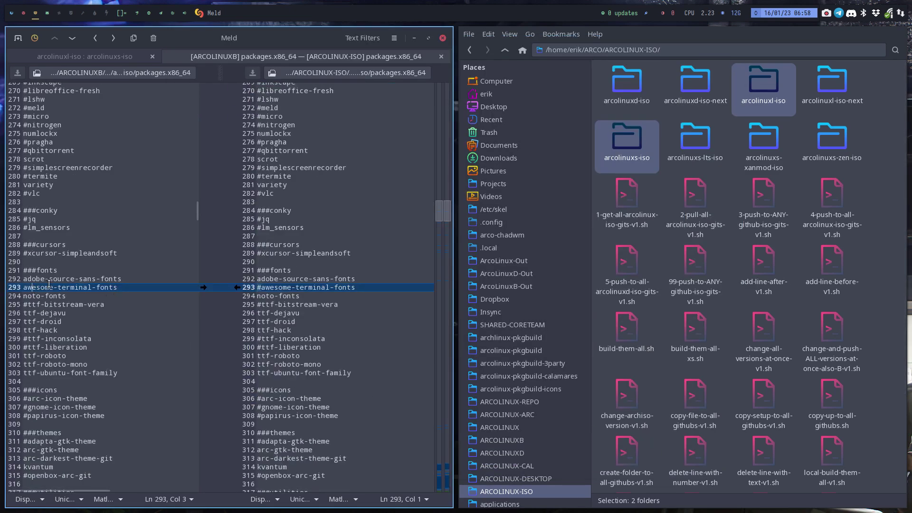
pyautogui.hotkey('alt', 'Down')
pyautogui.scroll(-3, 67, 285)
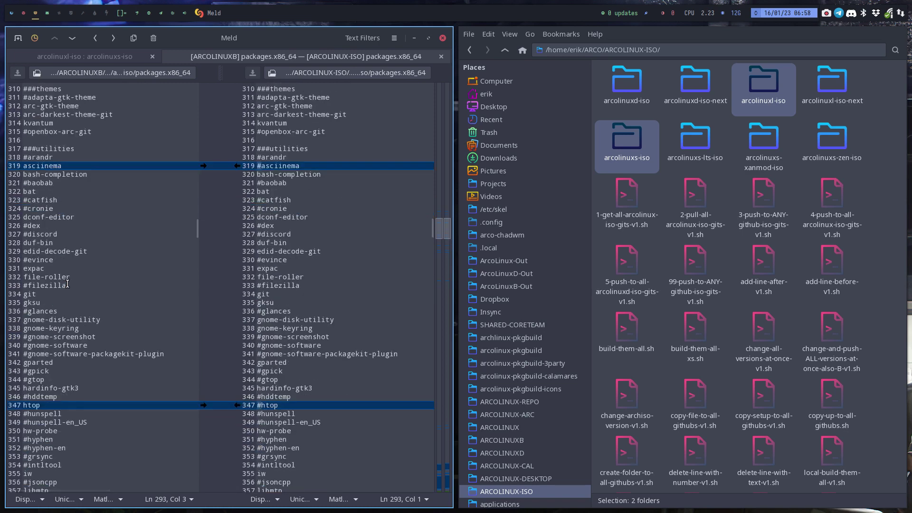
pyautogui.scroll(-1, 63, 240)
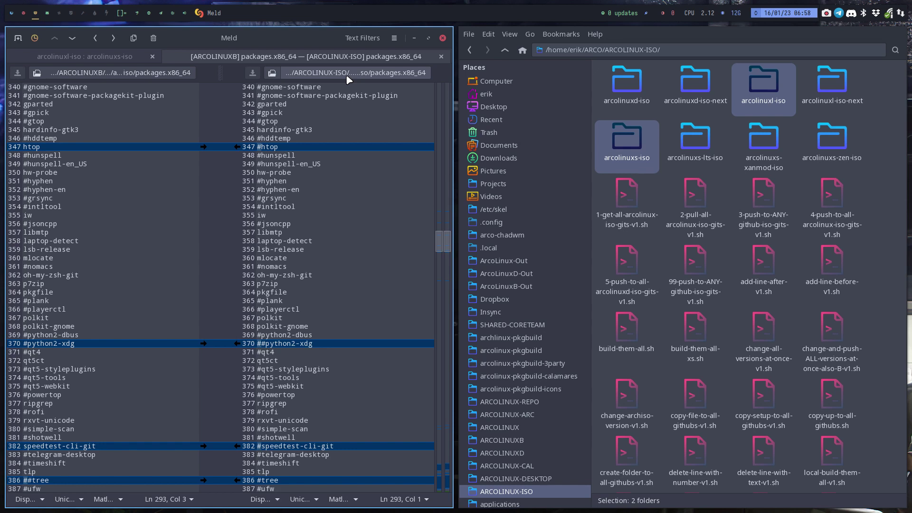
# Mark the #htop lines in both files and scroll down through the package differences.
pyautogui.click(276, 147)
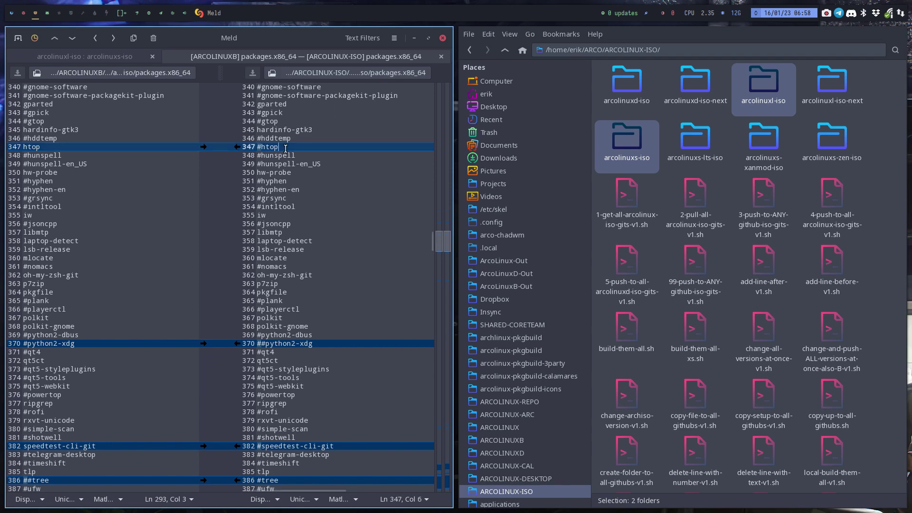
pyautogui.hotkey('shift', 'Home')
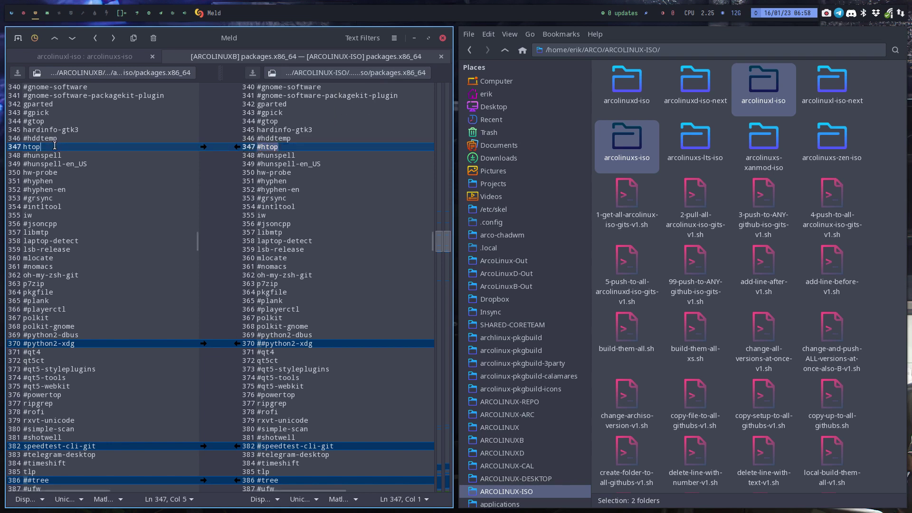
pyautogui.click(31, 147)
pyautogui.press('Home')
pyautogui.scroll(-5, 95, 218)
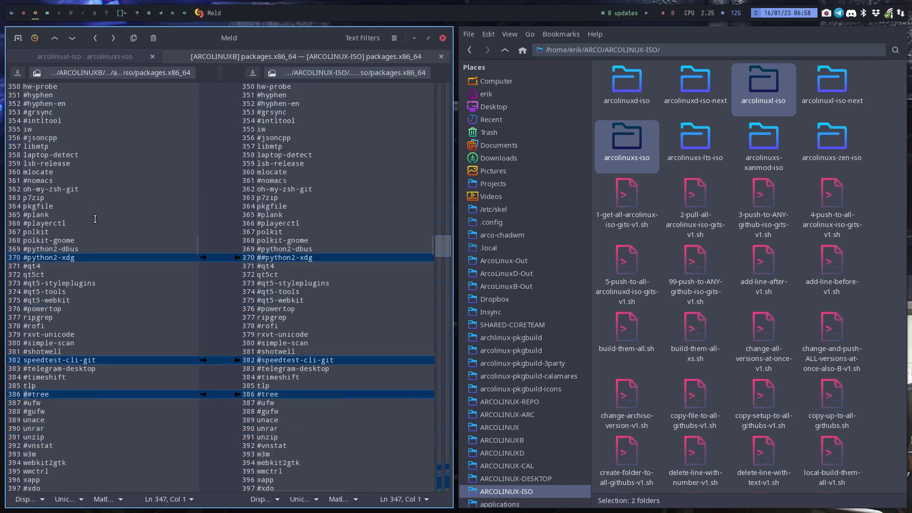
pyautogui.scroll(-8, 95, 218)
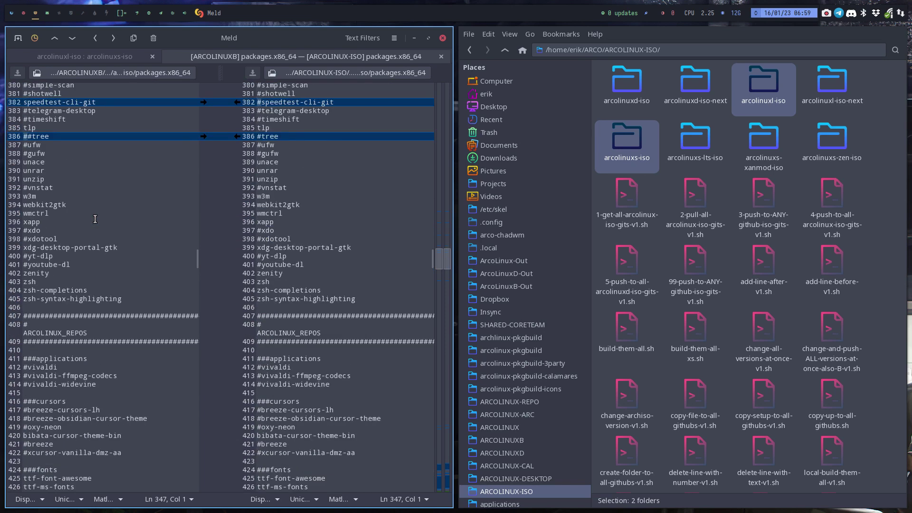
pyautogui.scroll(-4, 95, 219)
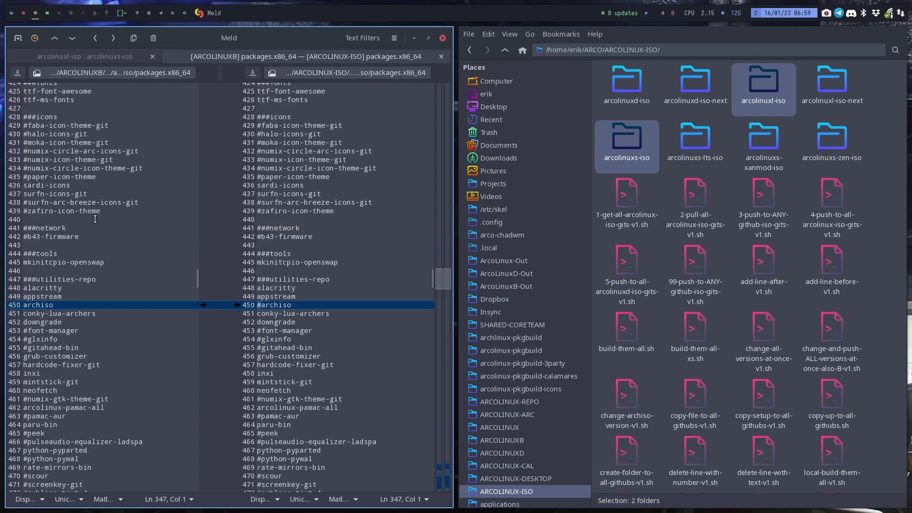
pyautogui.scroll(-3, 95, 219)
pyautogui.scroll(-5, 95, 219)
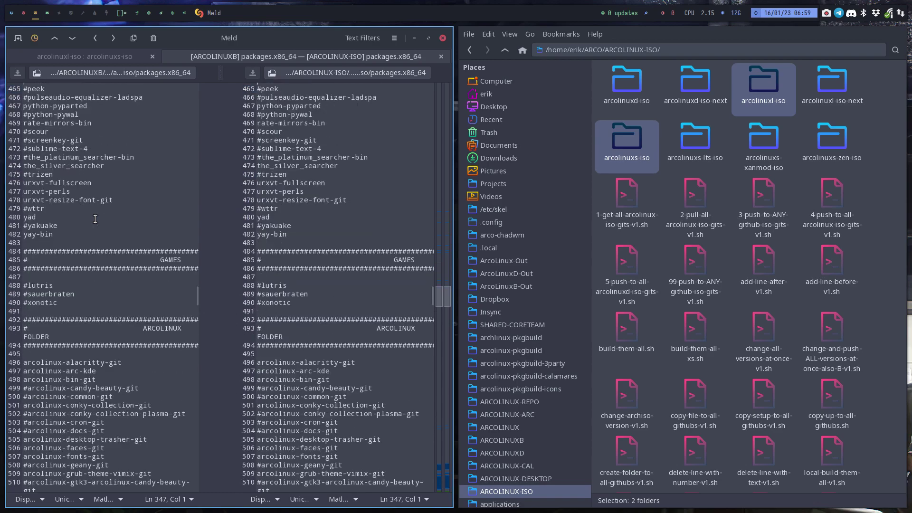
pyautogui.scroll(-20, 95, 219)
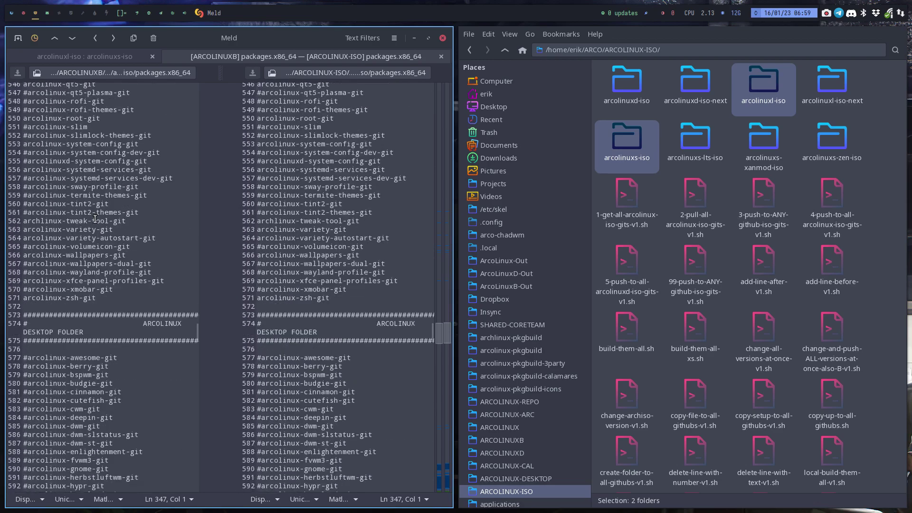
pyautogui.scroll(-20, 95, 219)
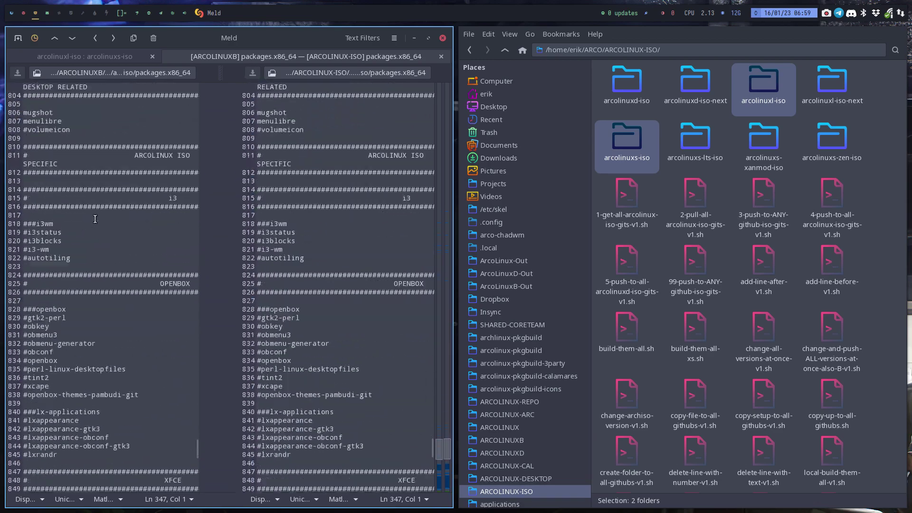
pyautogui.scroll(3, 95, 219)
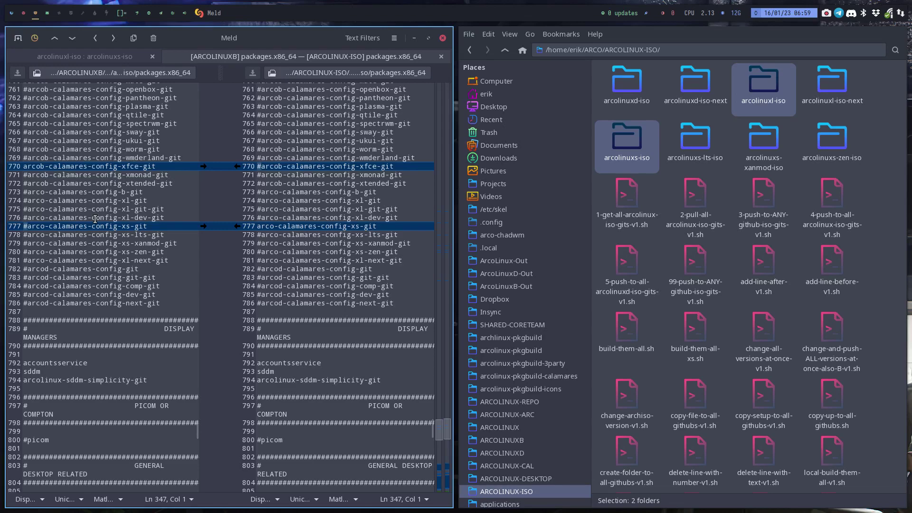
pyautogui.scroll(-19, 95, 219)
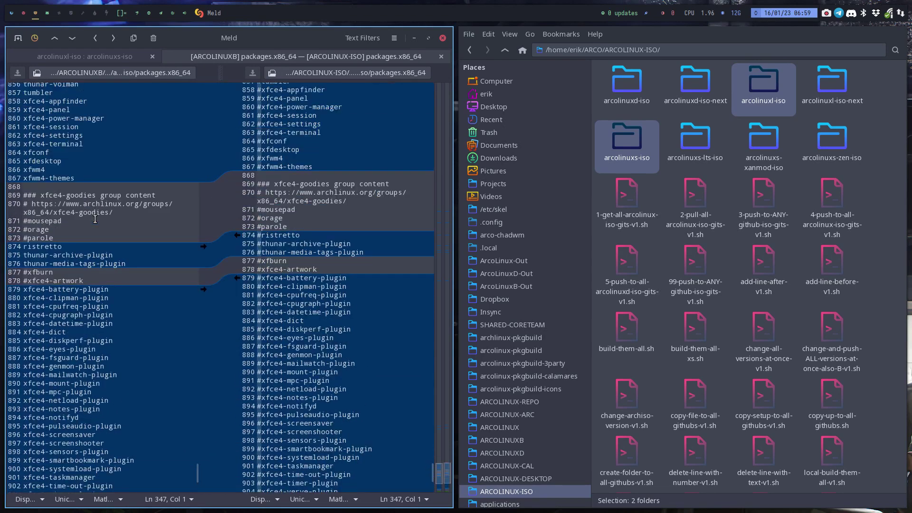
pyautogui.scroll(1, 95, 219)
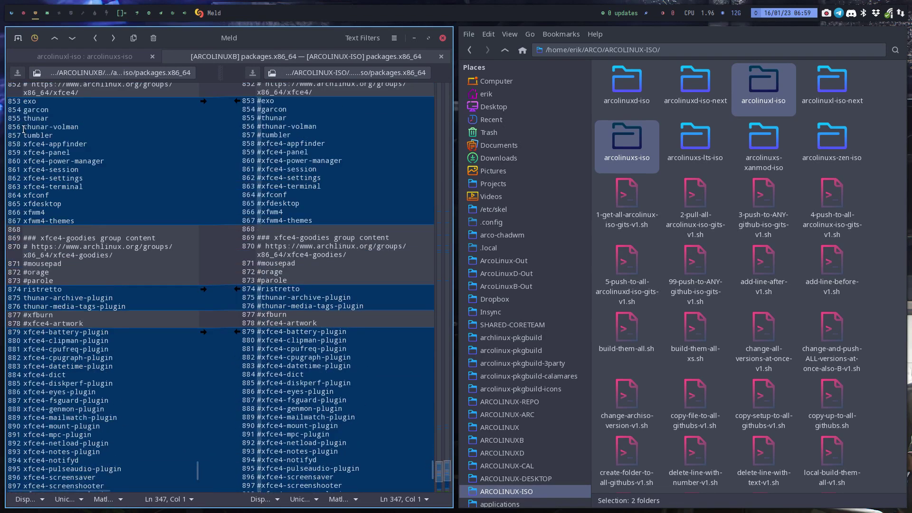
pyautogui.scroll(-4, 286, 209)
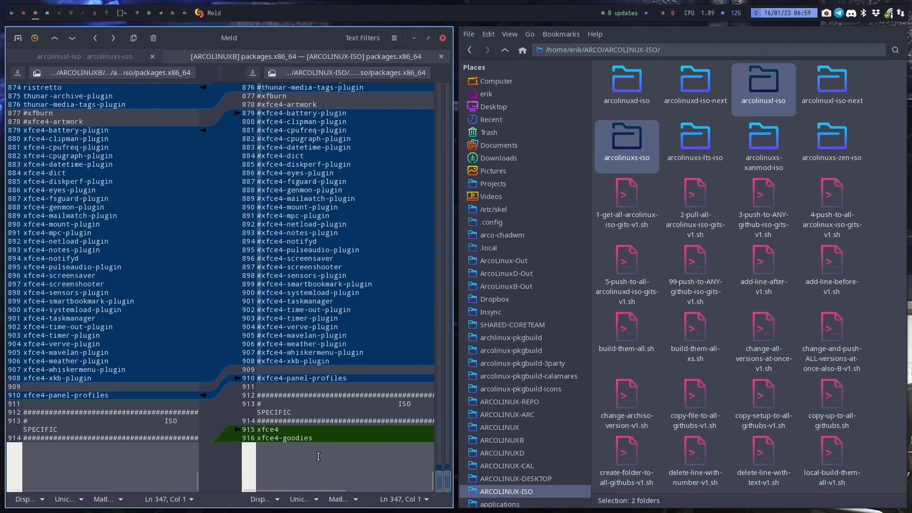
# Select the added xfce4 and xfce4-goodies lines and the block of enabled xfce4 plugins.
pyautogui.moveTo(314, 438); pyautogui.dragTo(255, 428)
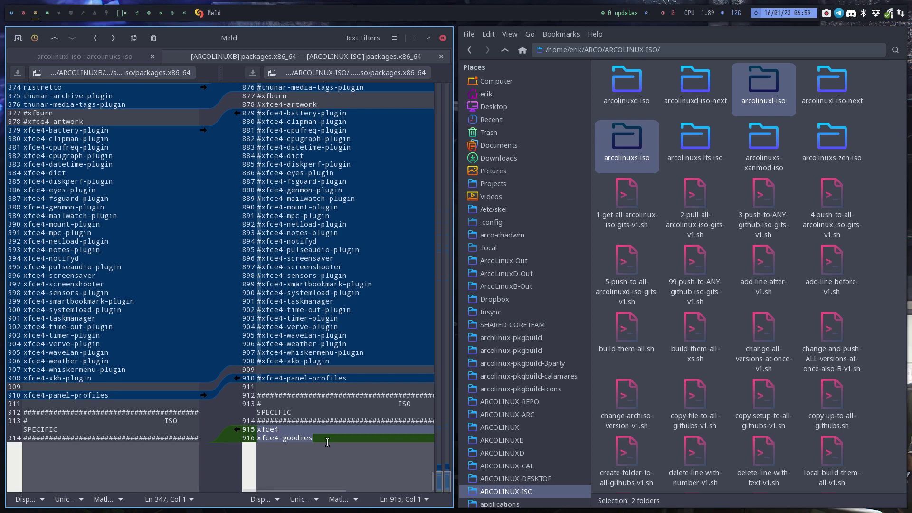
pyautogui.moveTo(313, 438); pyautogui.dragTo(252, 420)
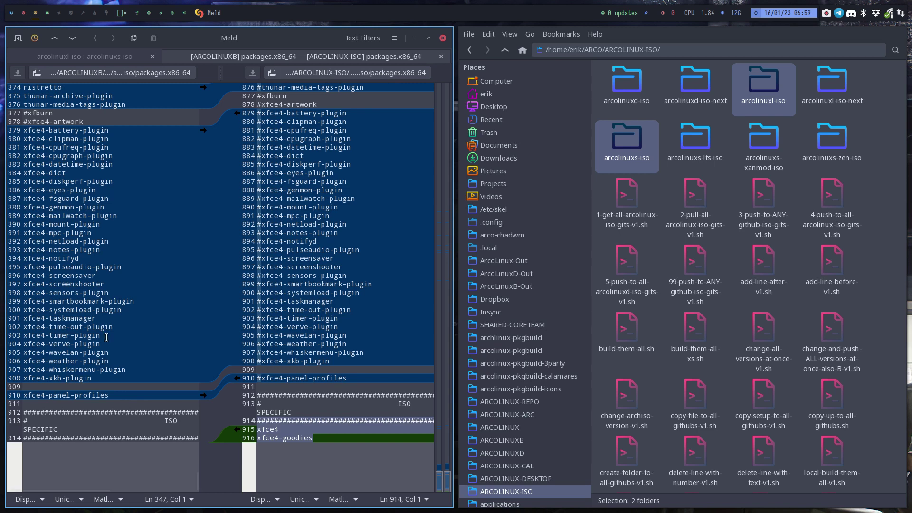
pyautogui.scroll(2, 106, 336)
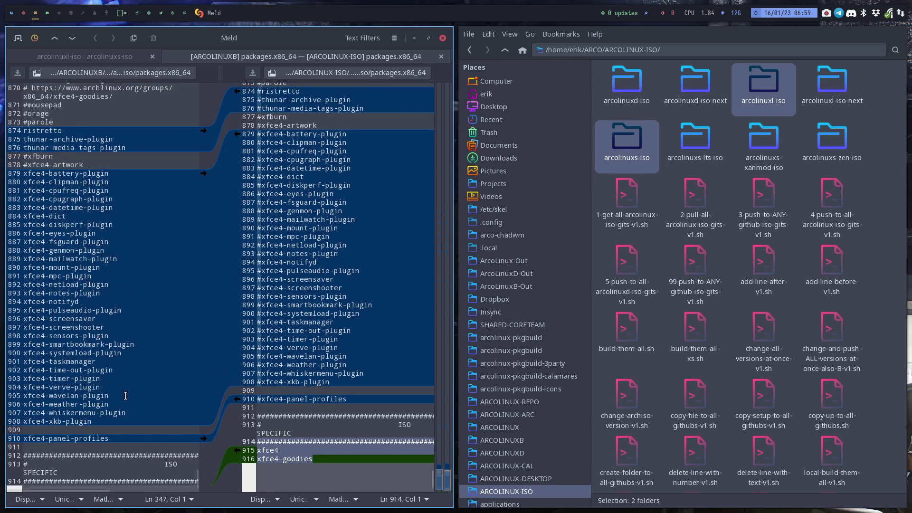
pyautogui.moveTo(109, 420); pyautogui.dragTo(3, 174)
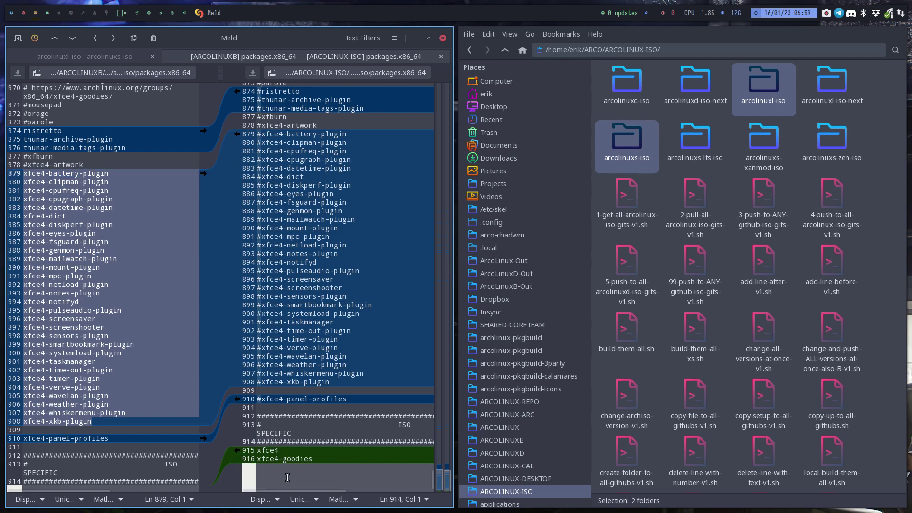
pyautogui.click(127, 289)
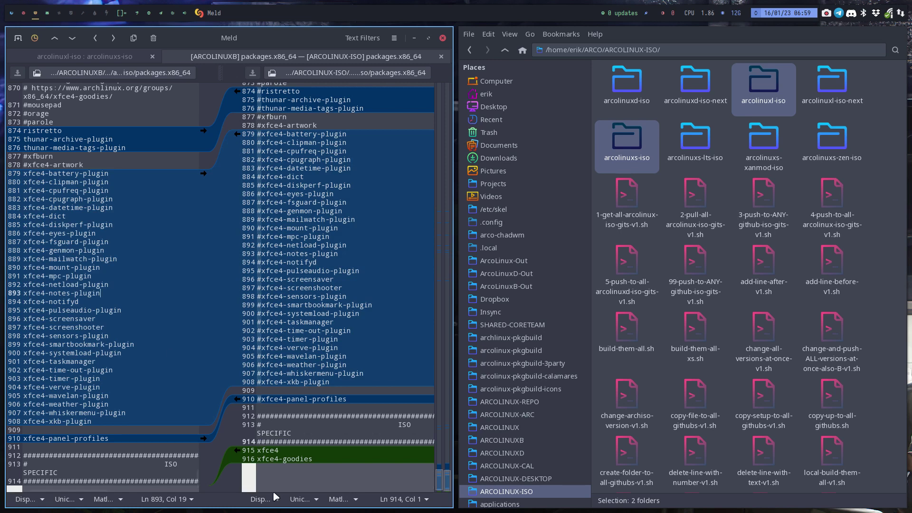
pyautogui.click(251, 450)
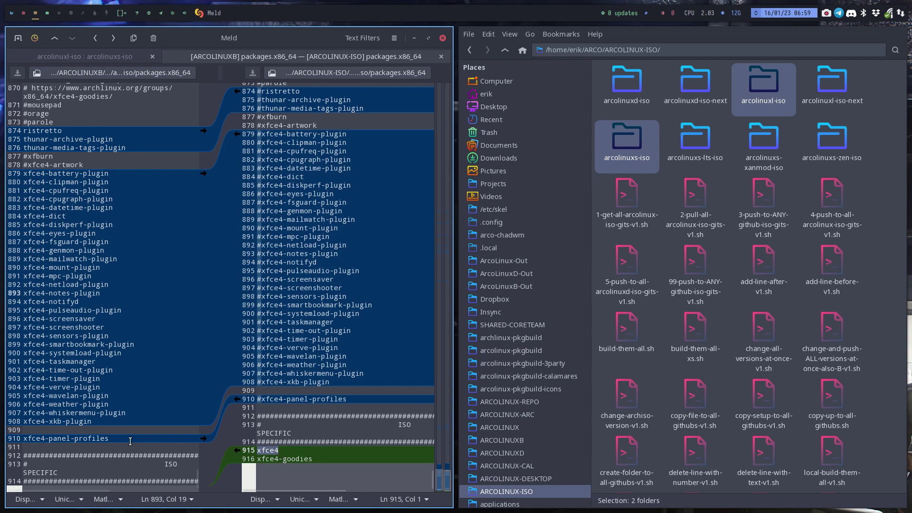
pyautogui.moveTo(104, 421); pyautogui.dragTo(23, 173)
# Mark the commented #orage and #parole lines, then re-highlight xfce4 and xfce4-goodies.
pyautogui.scroll(5, 116, 296)
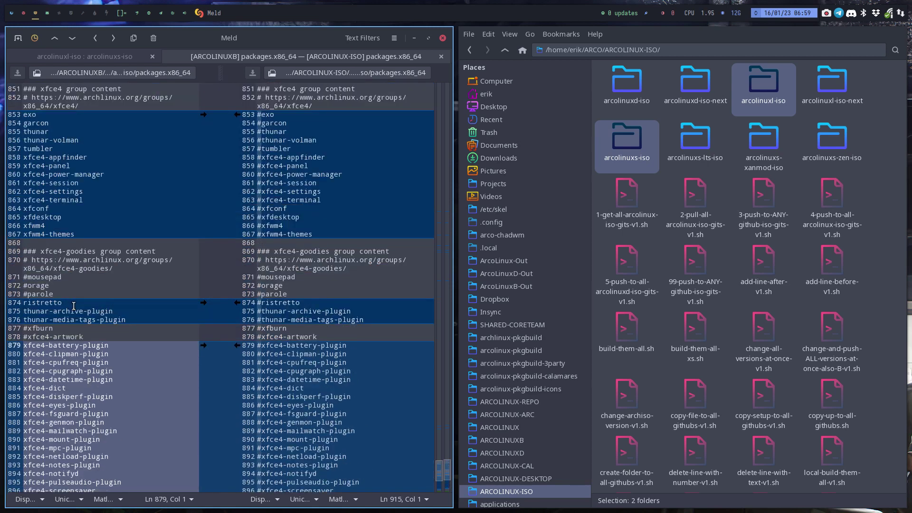
pyautogui.moveTo(71, 294); pyautogui.dragTo(17, 294)
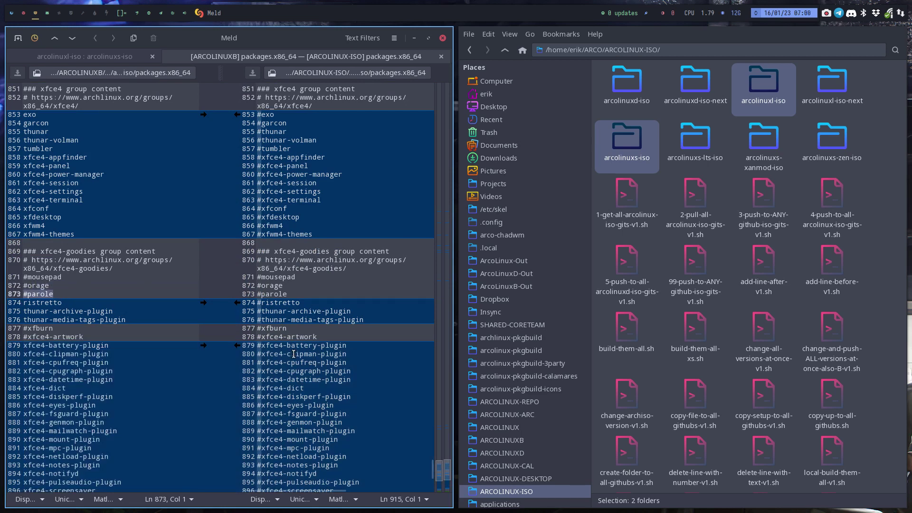
pyautogui.scroll(-5, 293, 354)
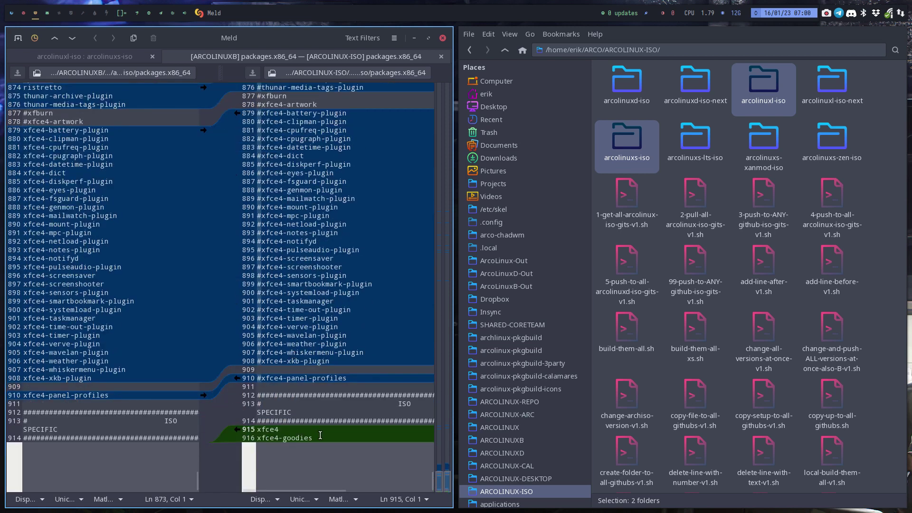
pyautogui.moveTo(320, 435); pyautogui.dragTo(257, 430)
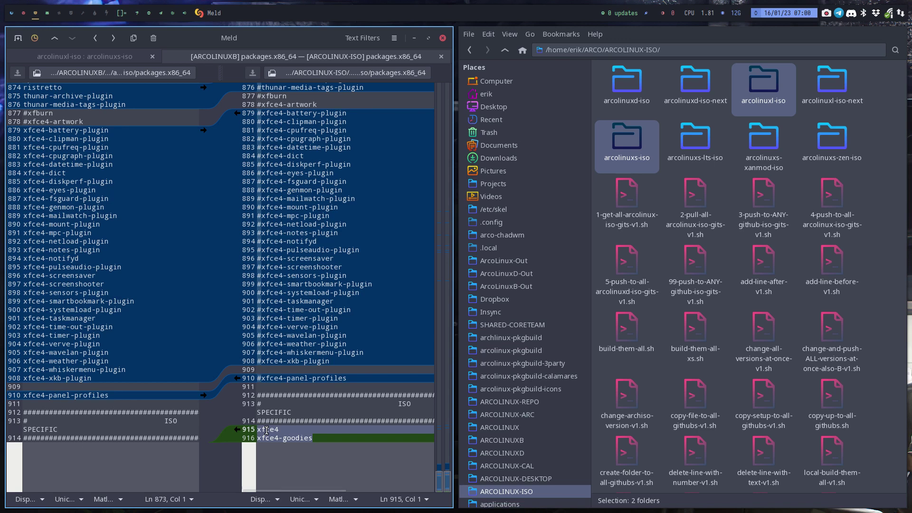
pyautogui.scroll(8, 143, 355)
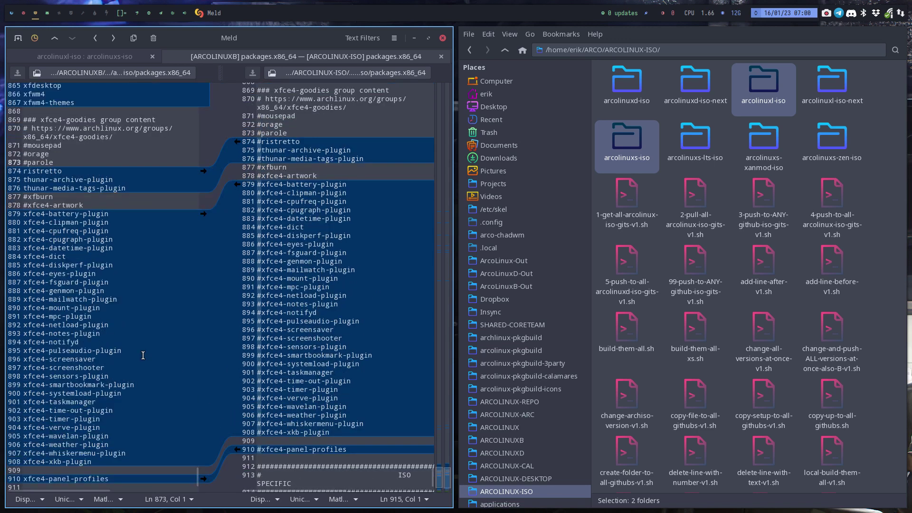
pyautogui.scroll(2, 143, 355)
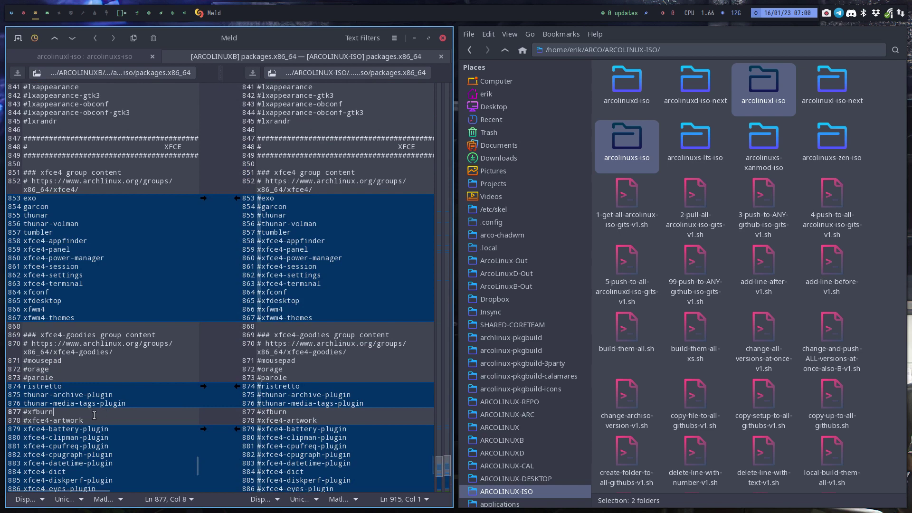
# Point out the #xfce4-artwork, #xfburn, #parole, #orage and #mousepad lines, then close Meld.
pyautogui.moveTo(84, 420); pyautogui.dragTo(21, 421)
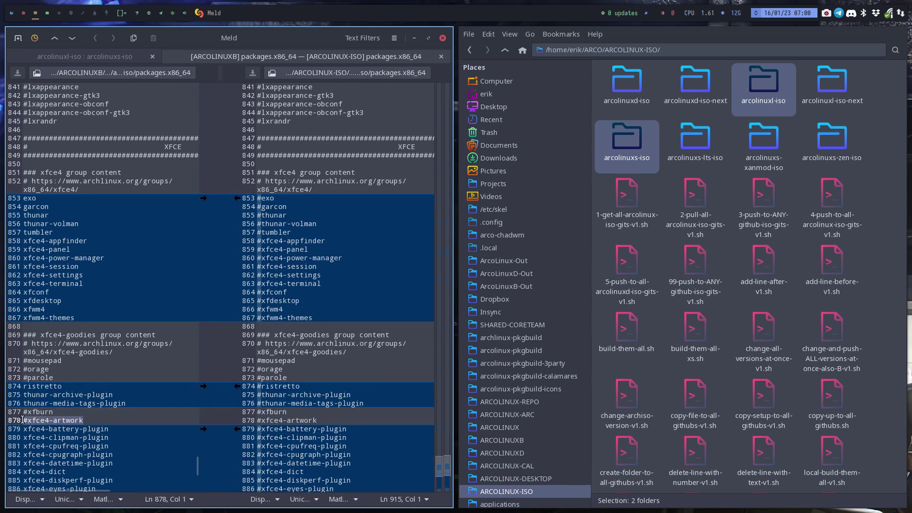
pyautogui.click(67, 413)
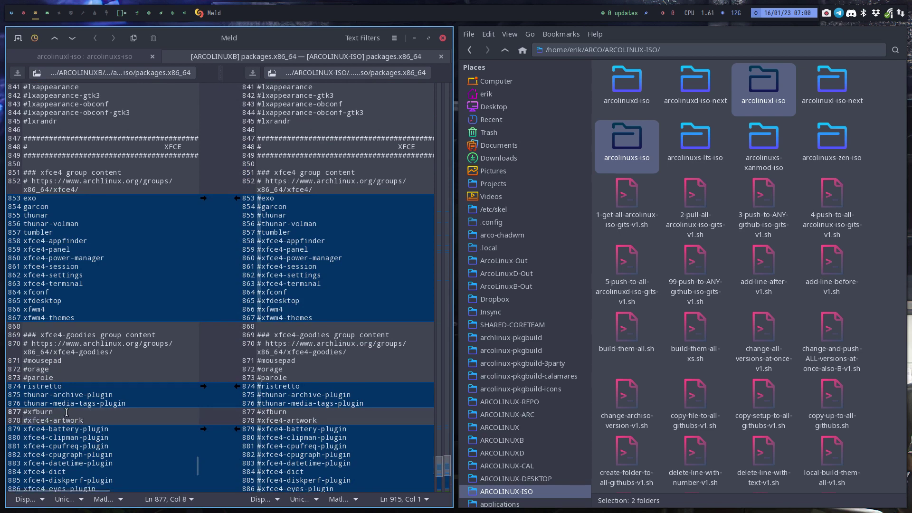
pyautogui.hotkey('shift', 'Home')
pyautogui.click(59, 377)
pyautogui.click(45, 373)
pyautogui.click(45, 361)
pyautogui.scroll(5, 120, 371)
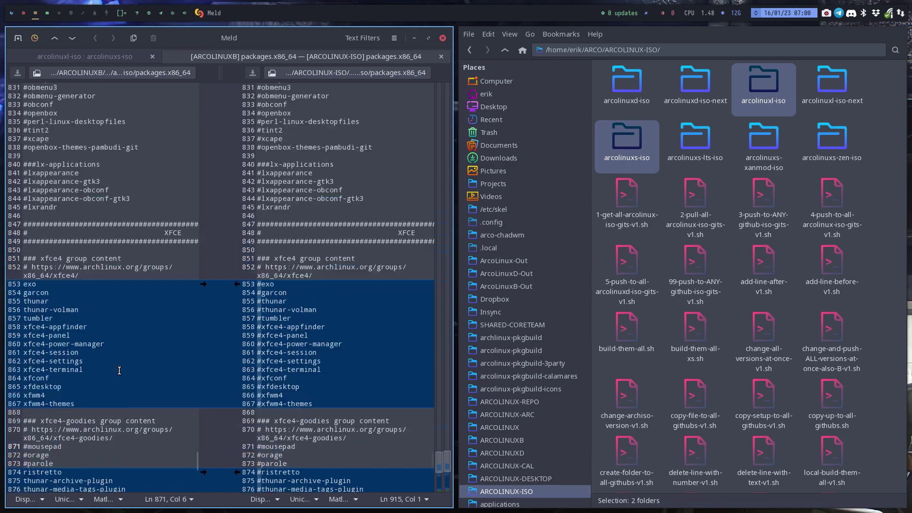
pyautogui.scroll(20, 120, 370)
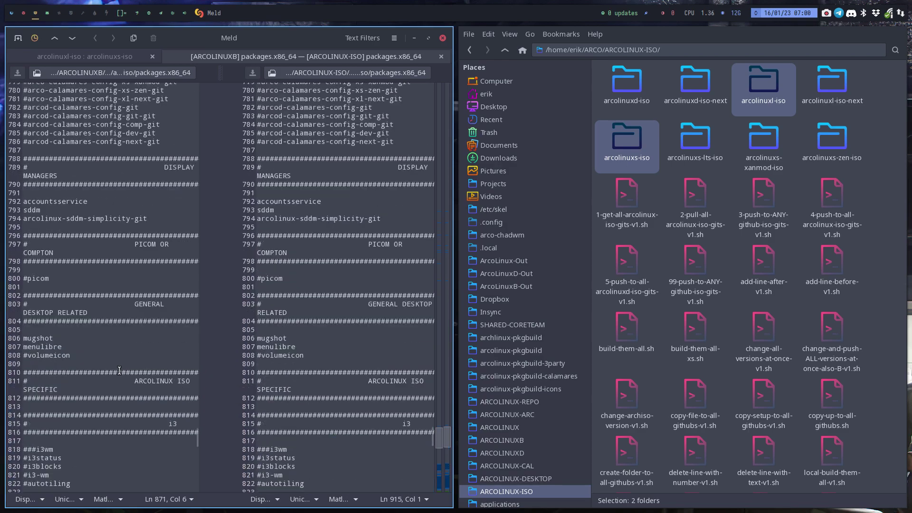
pyautogui.scroll(20, 119, 370)
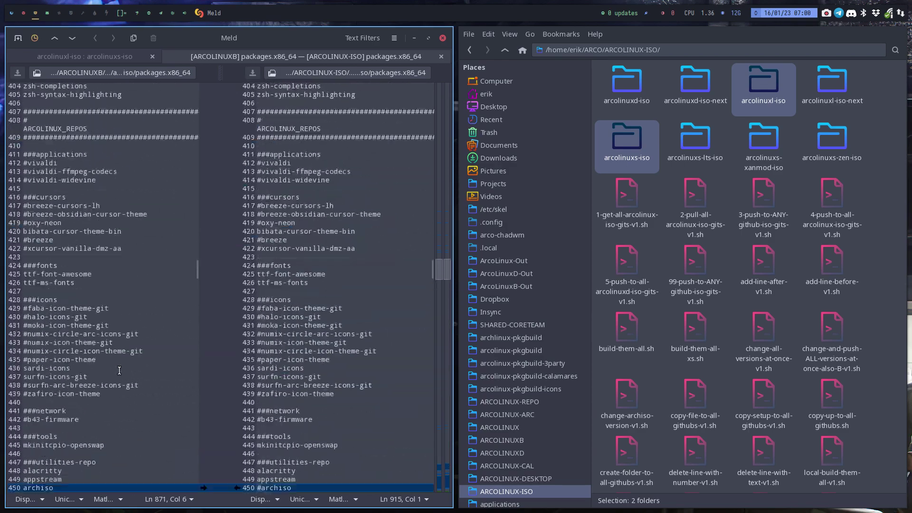
pyautogui.click(442, 38)
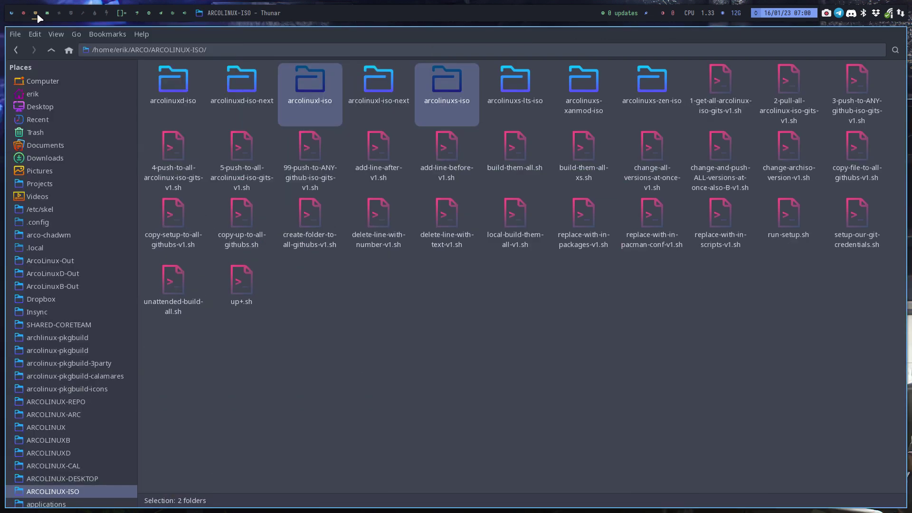
# Scroll Vivaldi up to the BYOI procedure, then pass via Thunar to empty workspace 5.
pyautogui.click(23, 13)
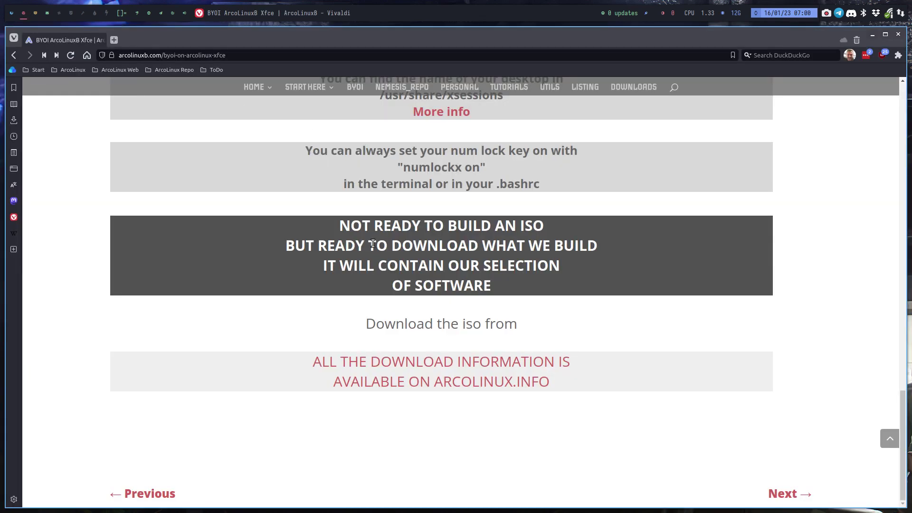
pyautogui.scroll(5, 368, 255)
pyautogui.scroll(10, 368, 254)
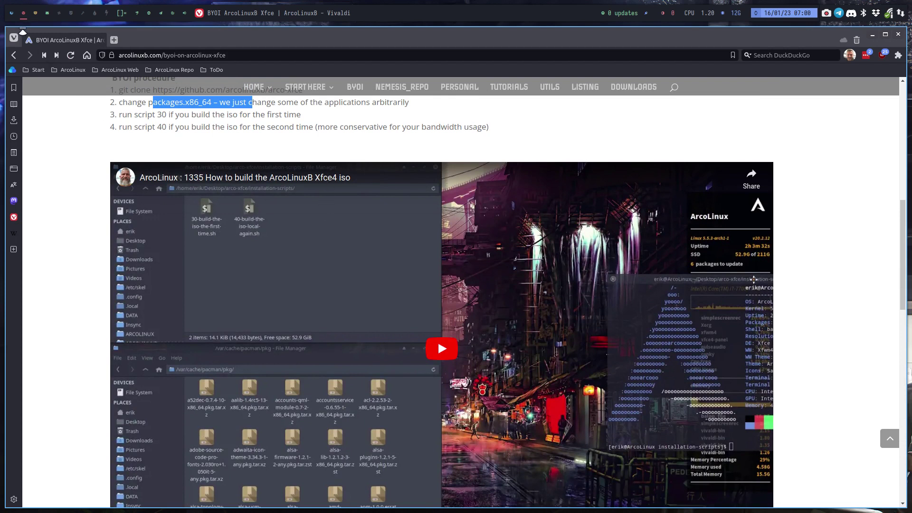
pyautogui.moveTo(15, 14)
pyautogui.click(35, 13)
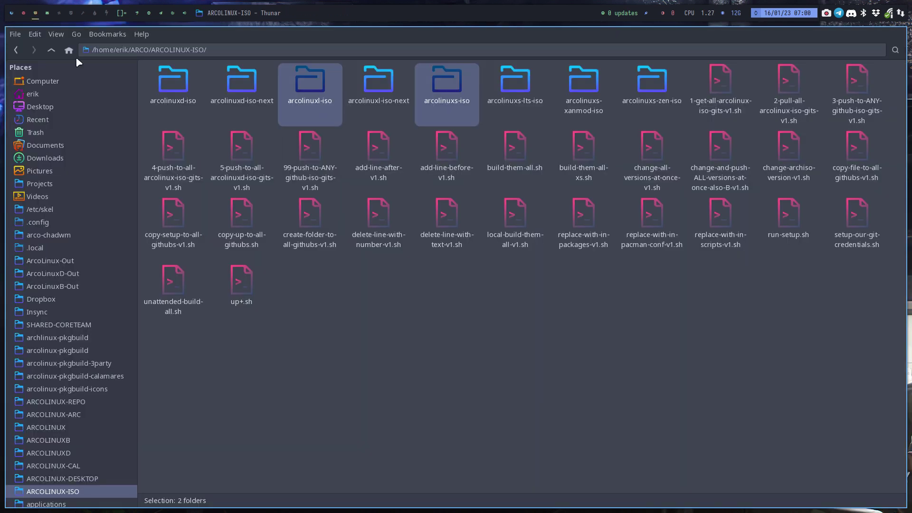
pyautogui.press('super+5')
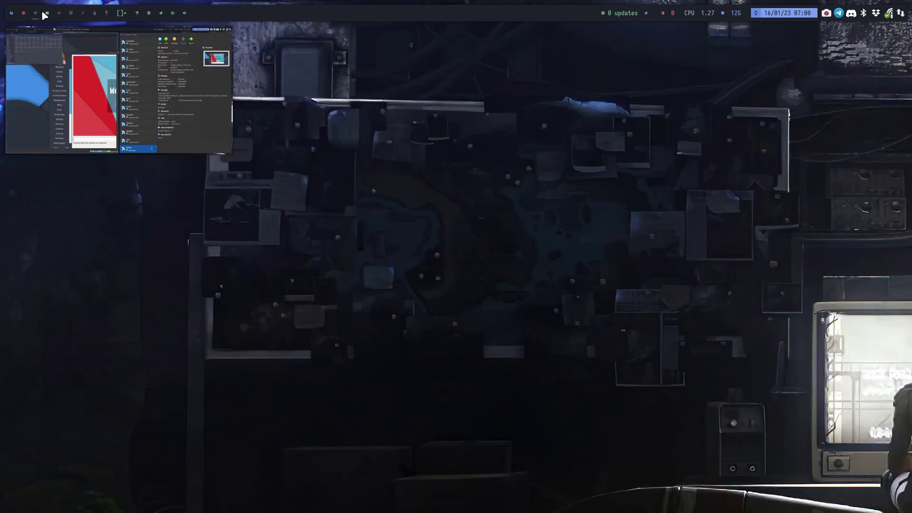
# Put the VM in full screen and click Done with Restart now checked.
pyautogui.click(45, 14)
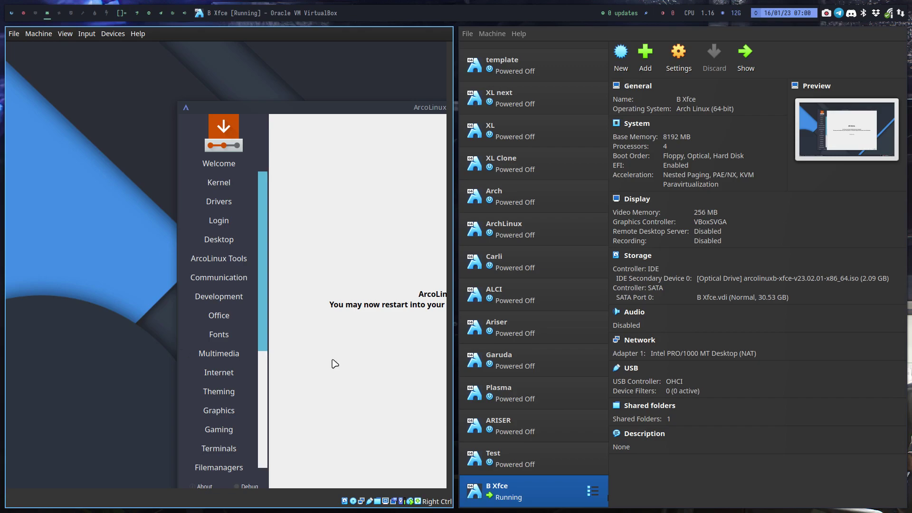
pyautogui.press('Control_R+f')
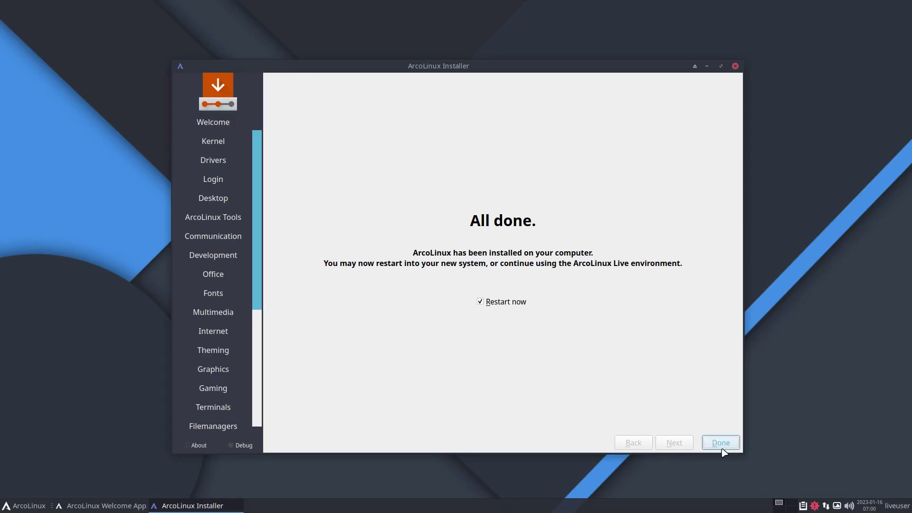
pyautogui.click(722, 445)
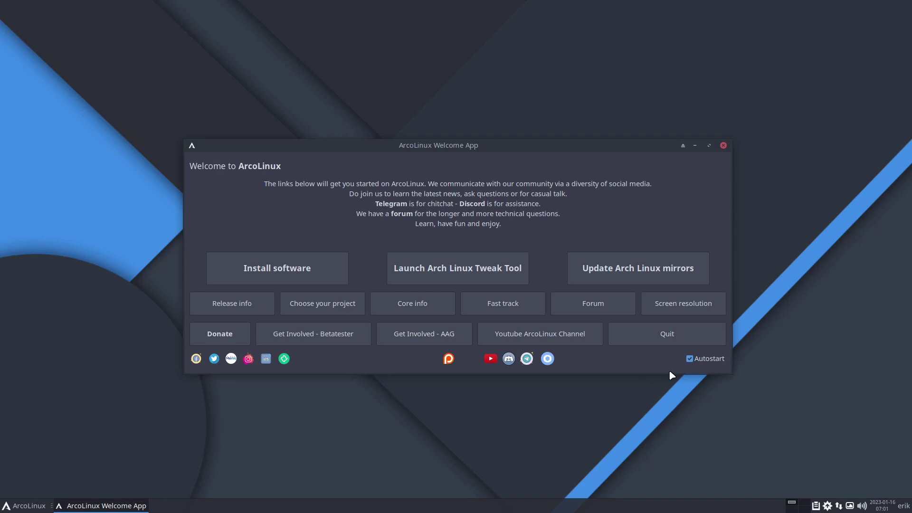
# Uncheck the Welcome App's Autostart and quit it.
pyautogui.click(690, 358)
pyautogui.click(668, 339)
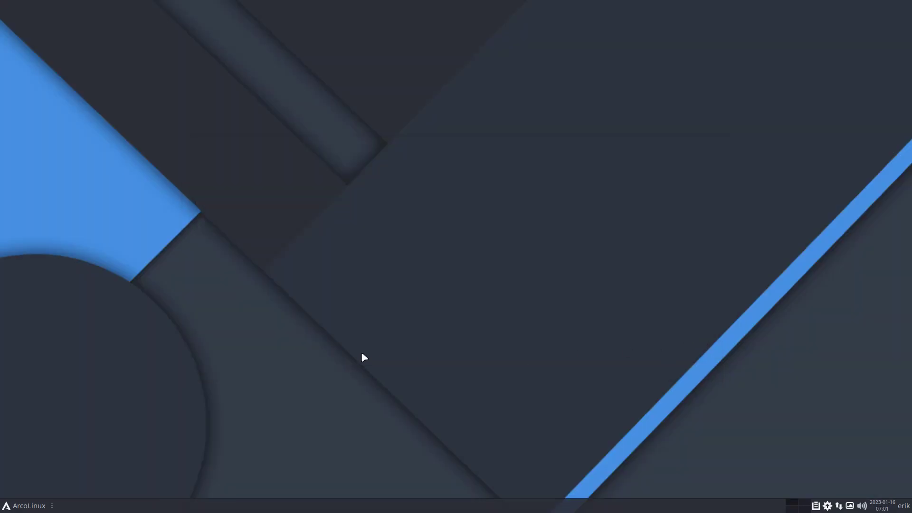
pyautogui.click(28, 506)
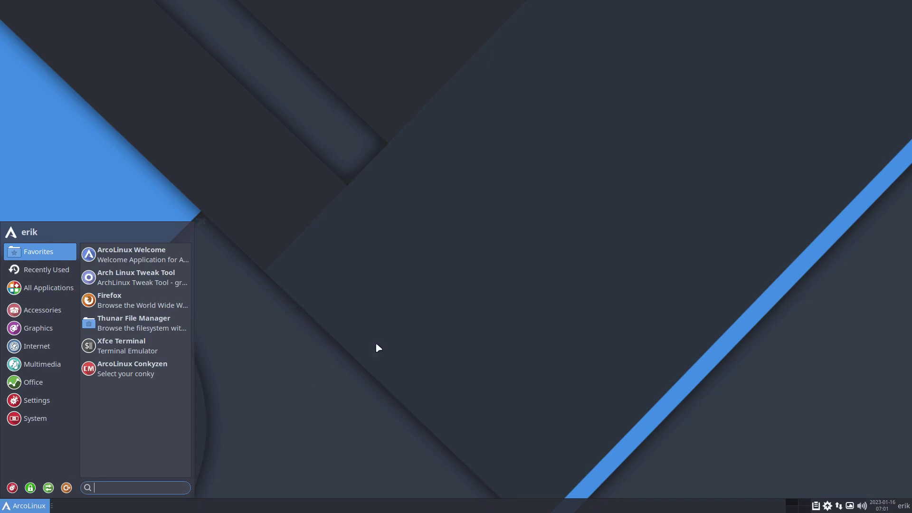
pyautogui.click(395, 332)
# Run iso in a new Alacritty terminal and highlight the v23.02.01 release output.
pyautogui.press('super+Return')
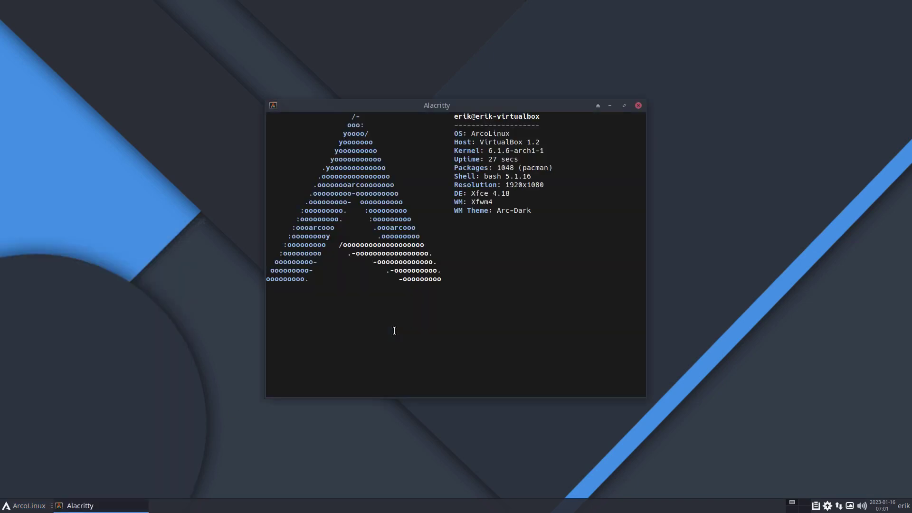
pyautogui.write('iso')
pyautogui.press('Return')
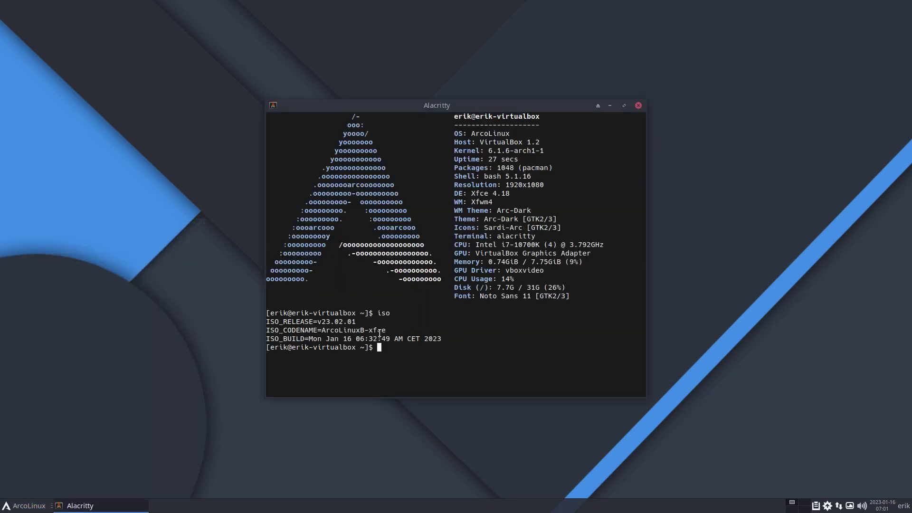
pyautogui.moveTo(317, 322); pyautogui.dragTo(346, 324)
pyautogui.click(355, 323)
pyautogui.moveTo(356, 321); pyautogui.dragTo(326, 313)
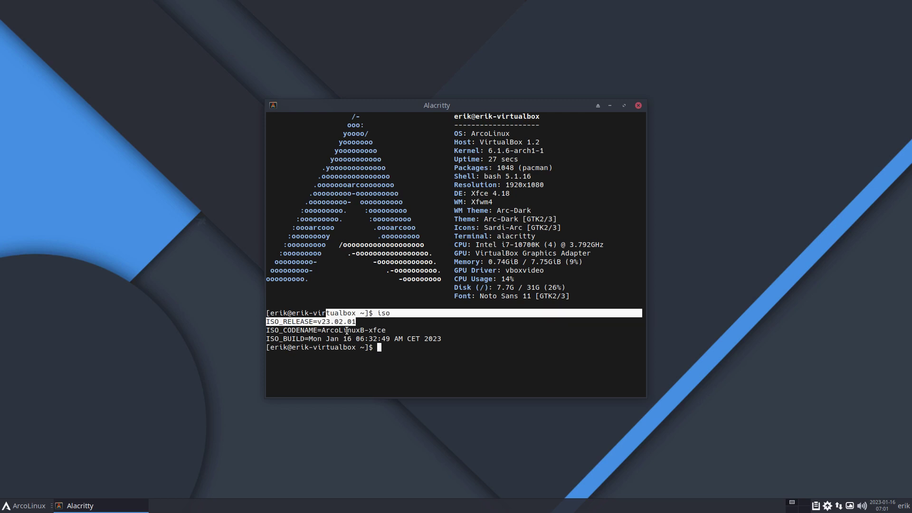
# Run update and enter the sudo password to sync the repositories.
pyautogui.write('update')
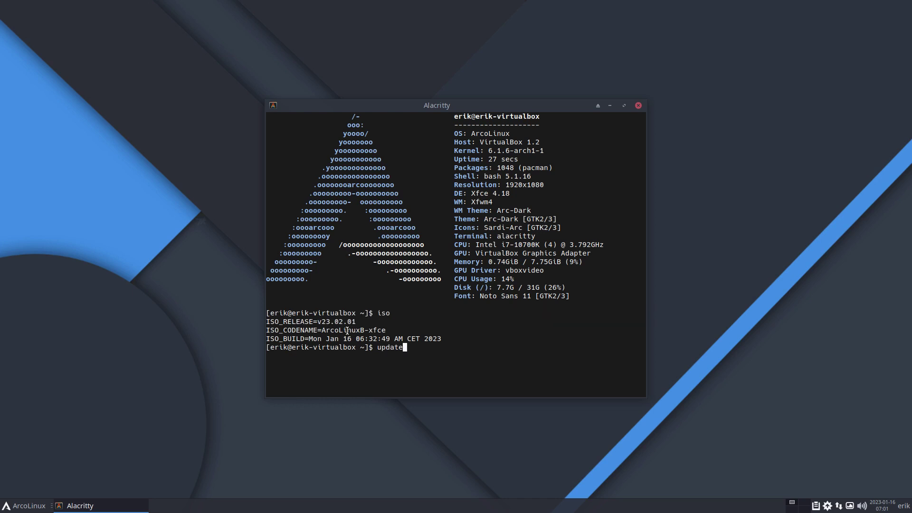
pyautogui.press('Return')
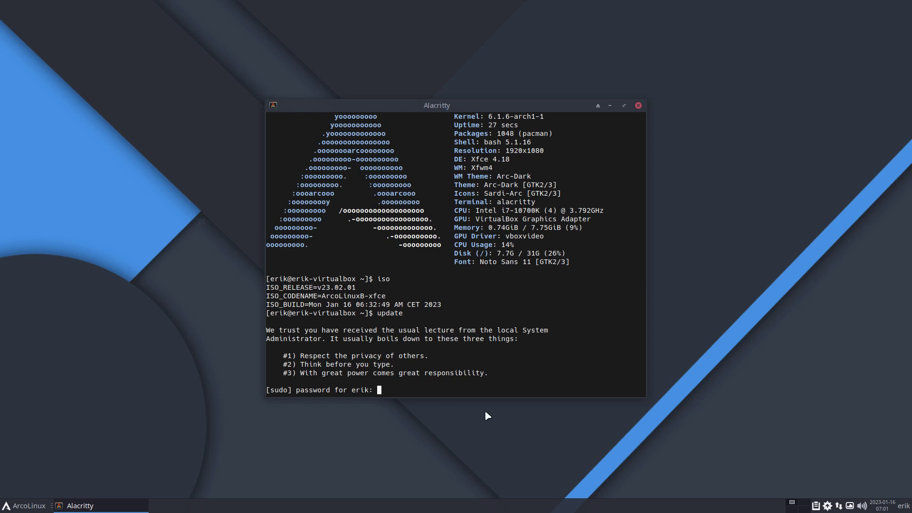
pyautogui.moveTo(475, 357); pyautogui.dragTo(481, 369)
pyautogui.click(481, 370)
pyautogui.press('Return')
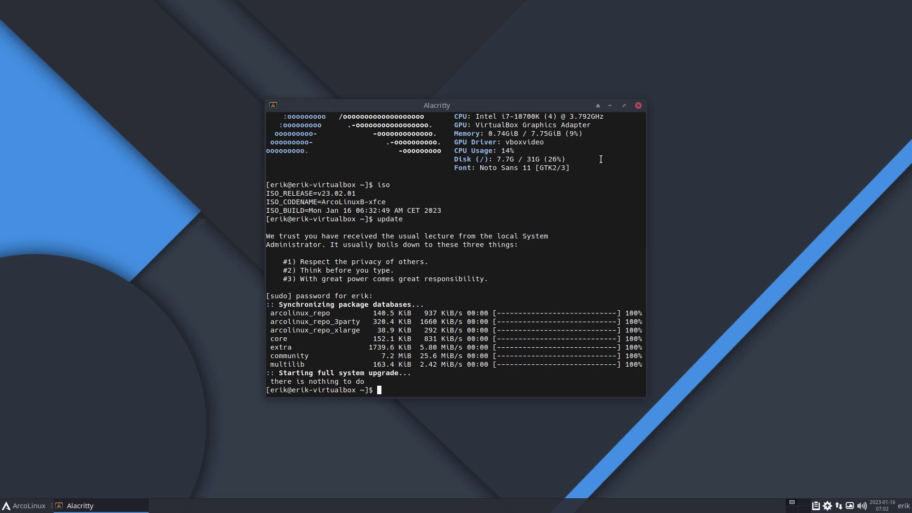
pyautogui.click(638, 106)
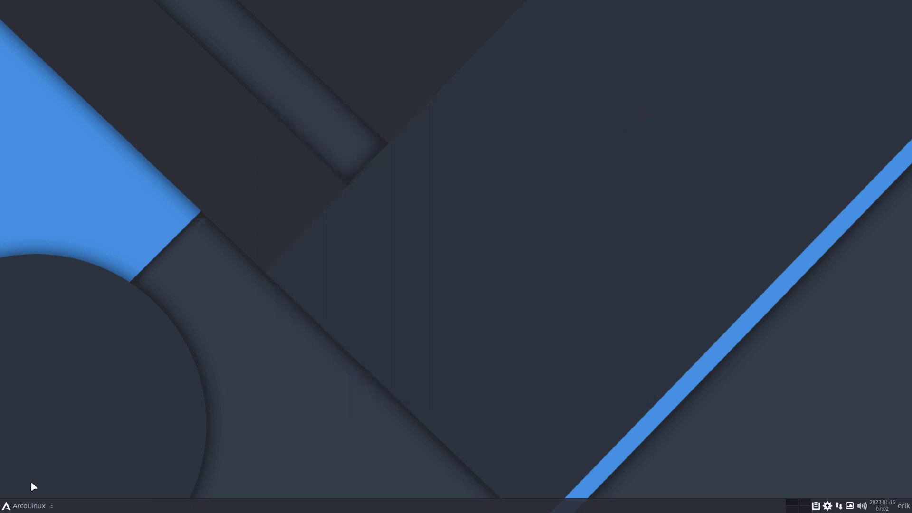
pyautogui.click(21, 508)
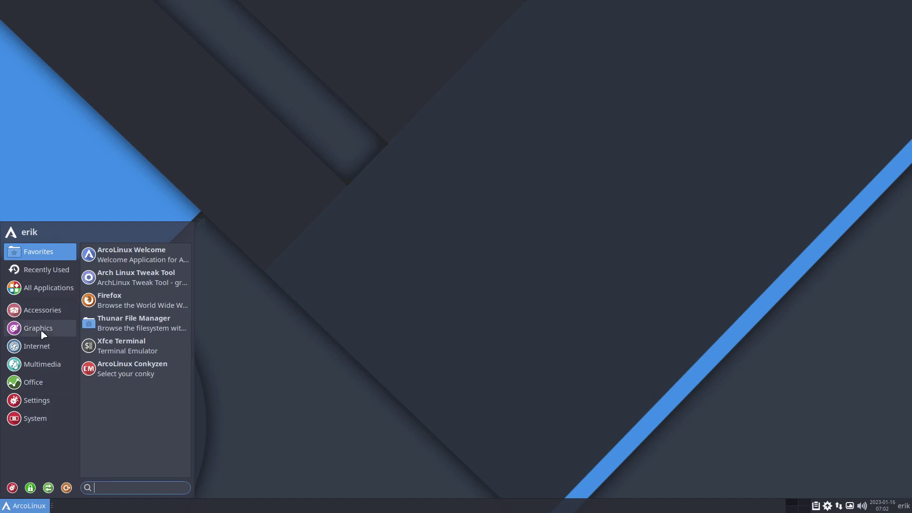
pyautogui.moveTo(55, 312)
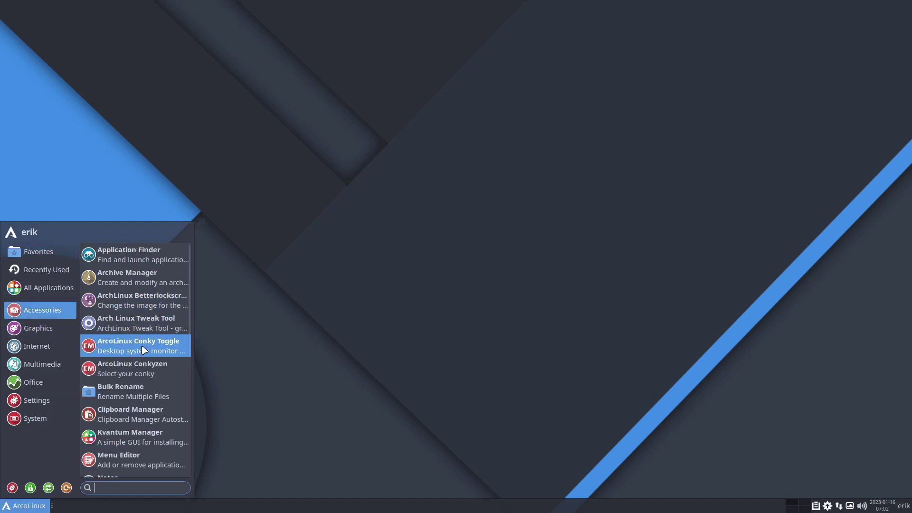
pyautogui.scroll(-8, 138, 402)
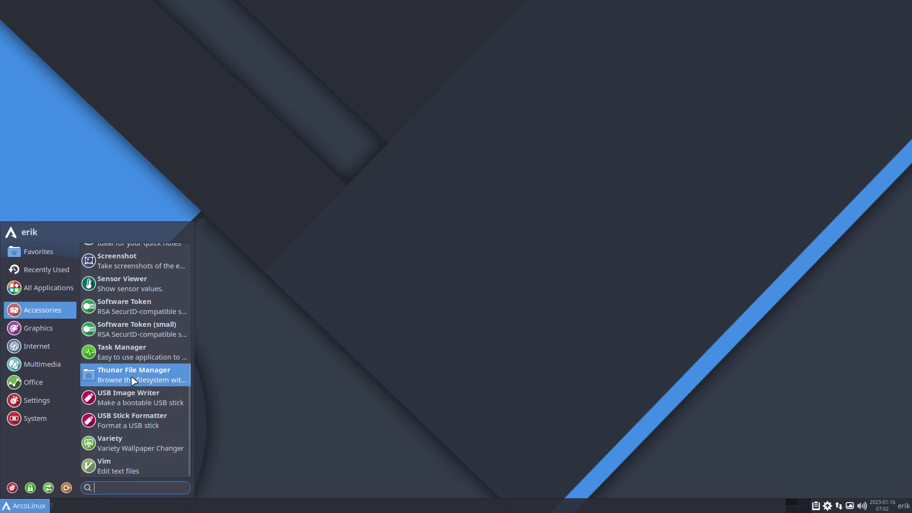
pyautogui.moveTo(38, 333)
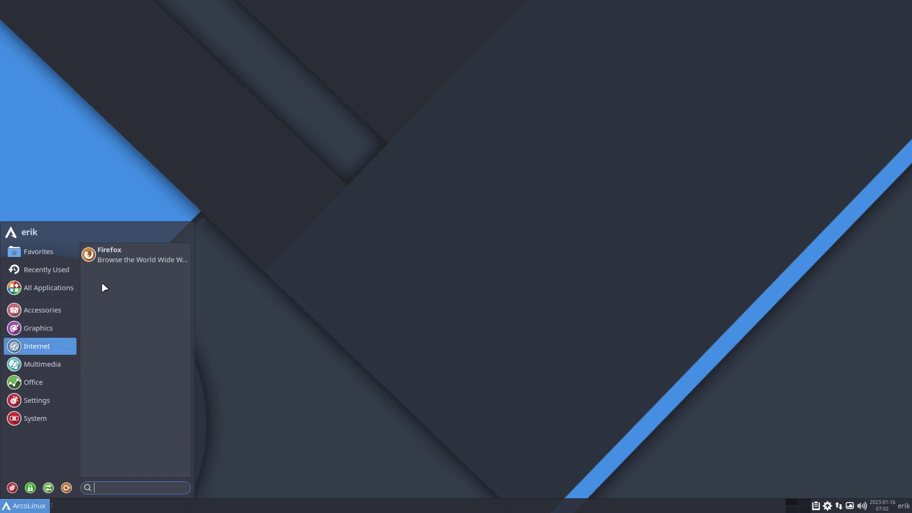
pyautogui.moveTo(63, 365)
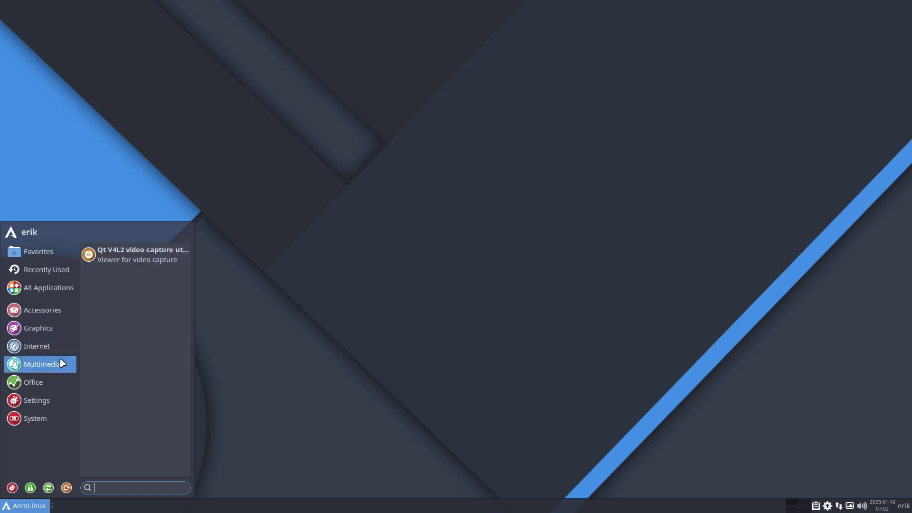
pyautogui.moveTo(55, 381)
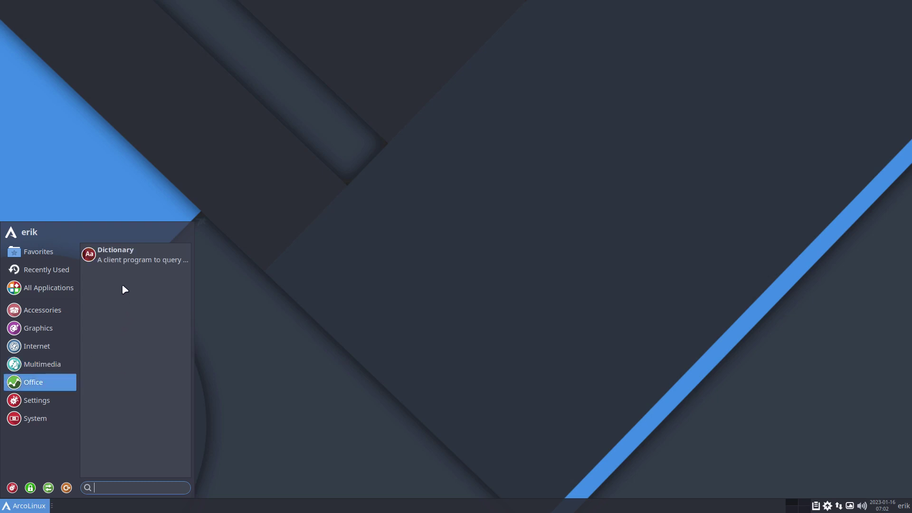
pyautogui.moveTo(61, 402)
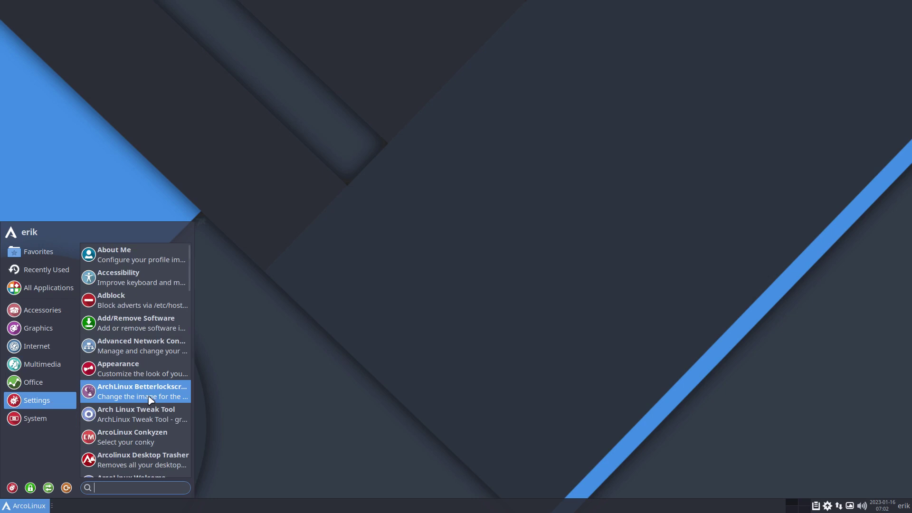
pyautogui.scroll(-5, 150, 401)
pyautogui.scroll(-10, 150, 400)
pyautogui.moveTo(35, 426)
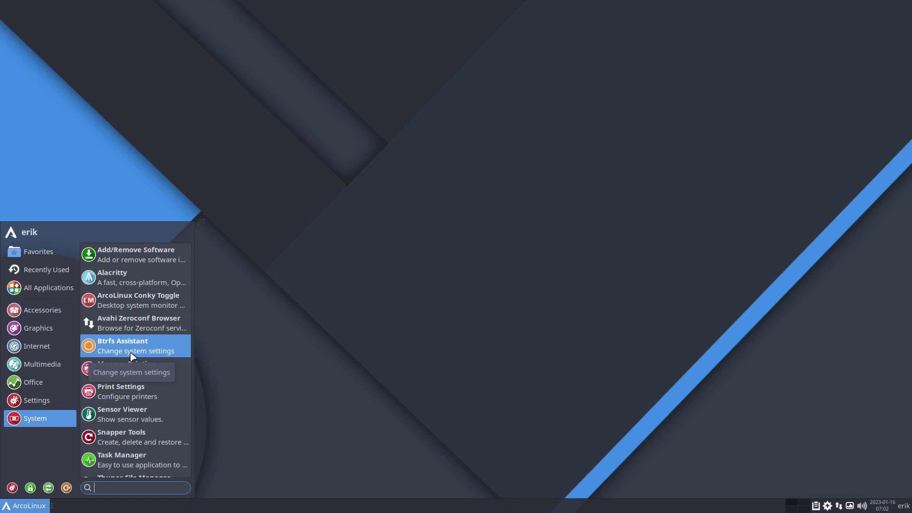
pyautogui.click(312, 326)
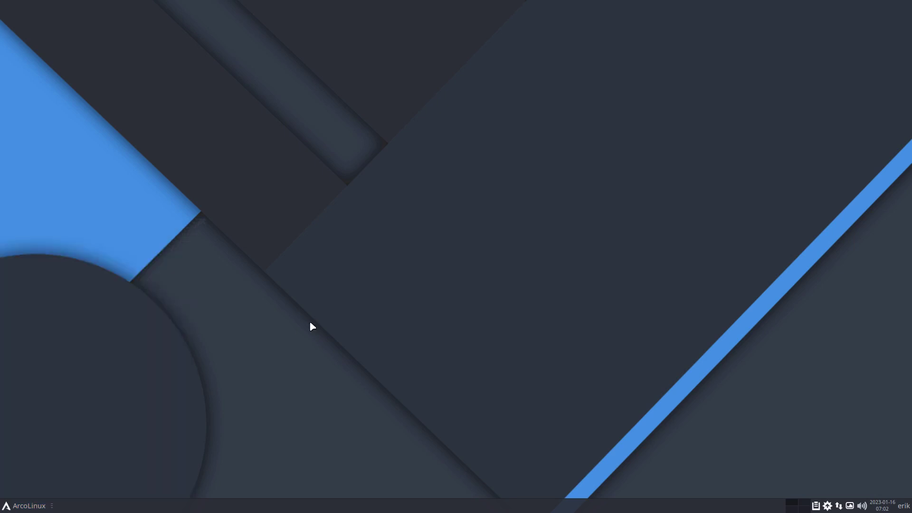
# Run duf in a new Alacritty window to list the btrfs subvolumes on /dev/sda2.
pyautogui.press('super+Return')
pyautogui.write('duf')
pyautogui.press('Return')
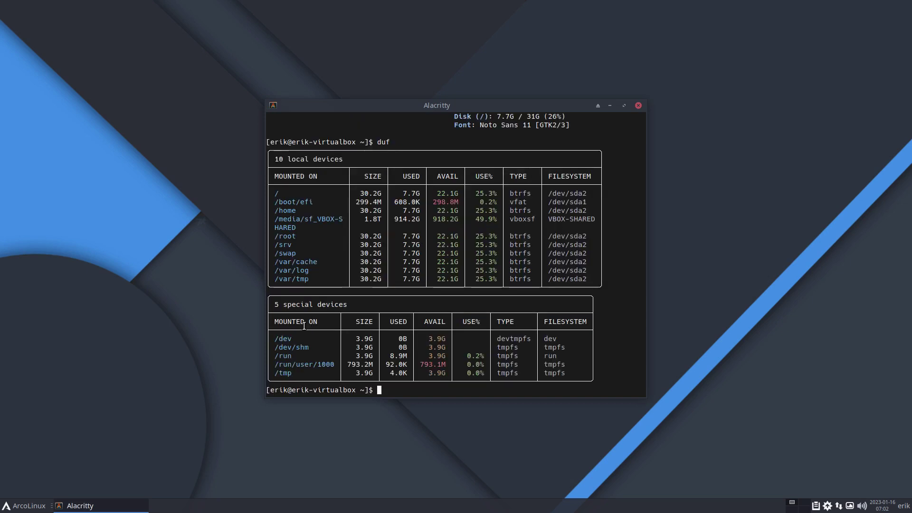